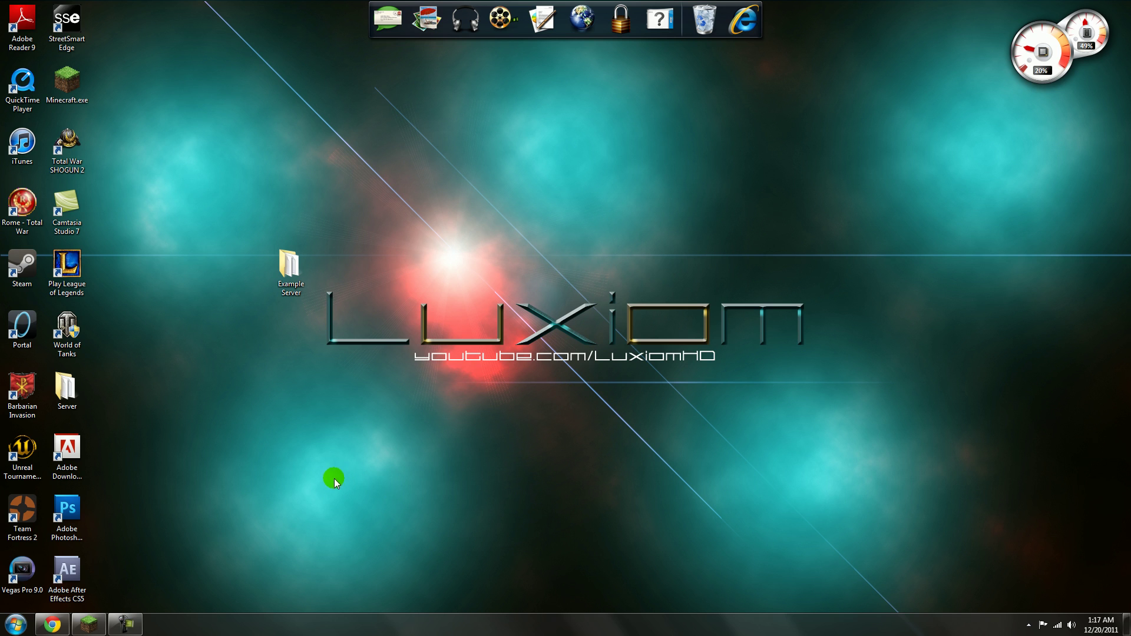
Step: Download the Essentials 2.7.1 core archive from the Essentials forum tab in Chrome and open it
{"action": "left_click", "coordinate": [52, 624]}
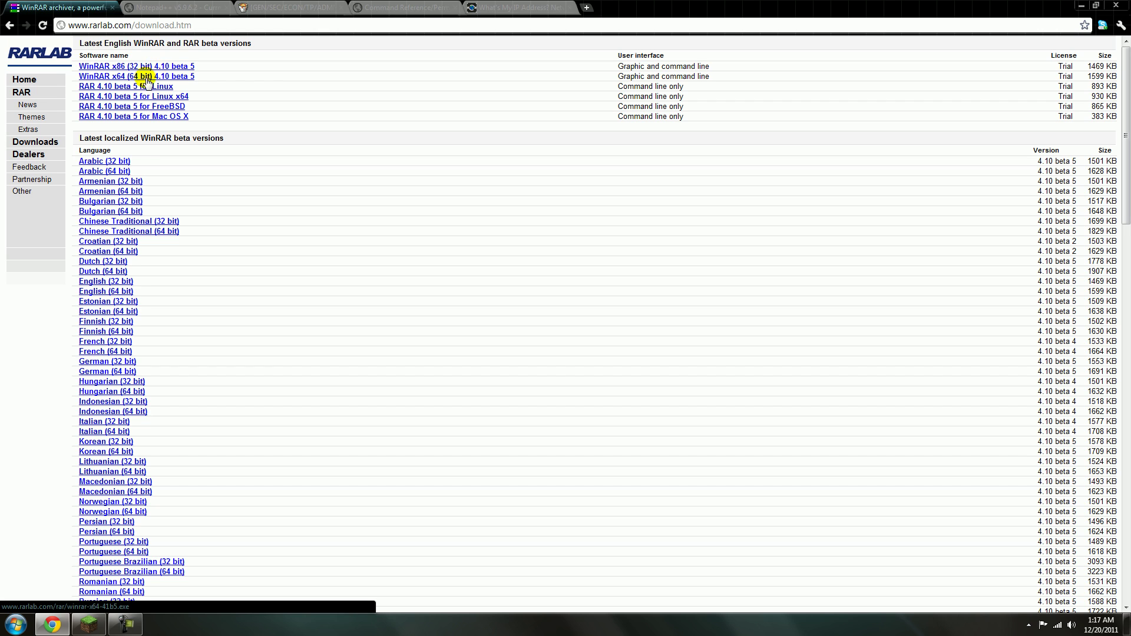
{"action": "left_click", "coordinate": [176, 7]}
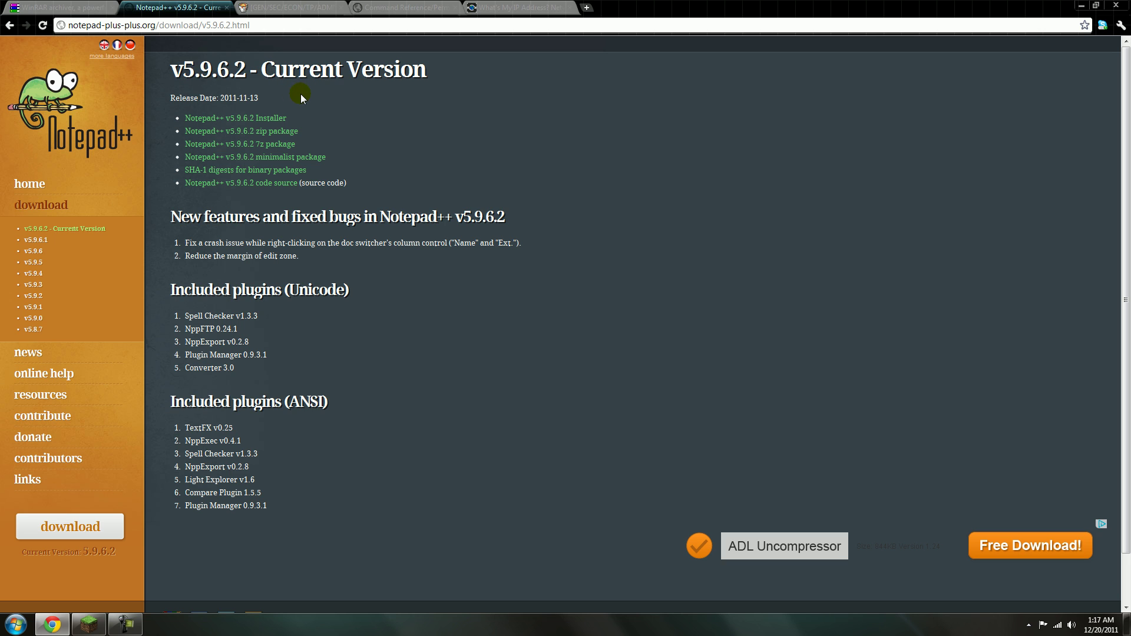
{"action": "left_click", "coordinate": [259, 7]}
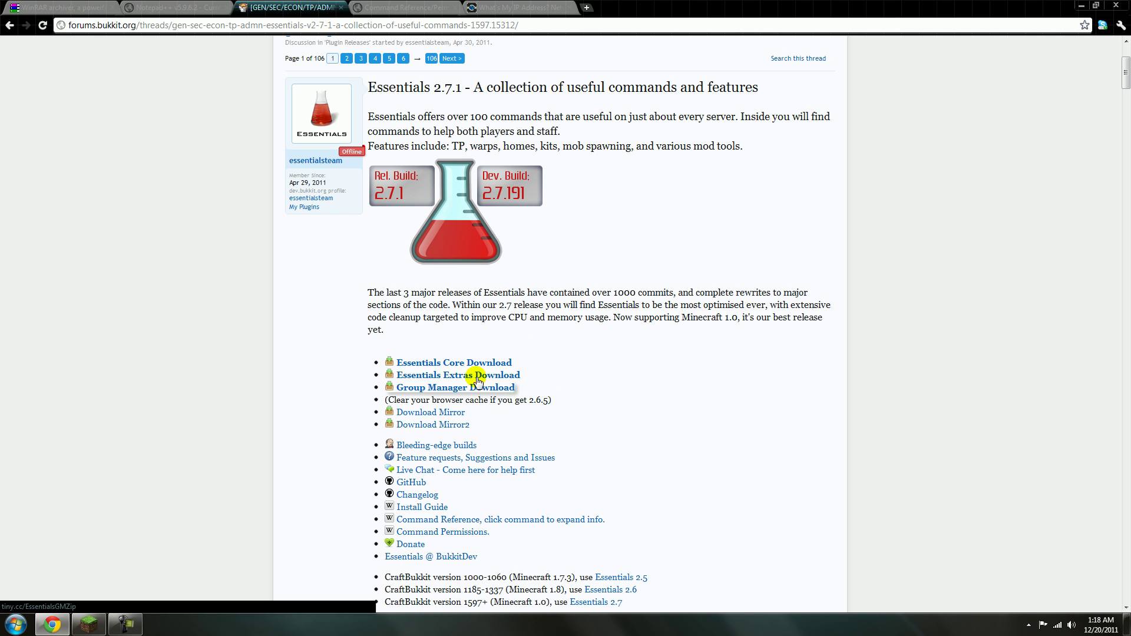
{"action": "left_click", "coordinate": [465, 363]}
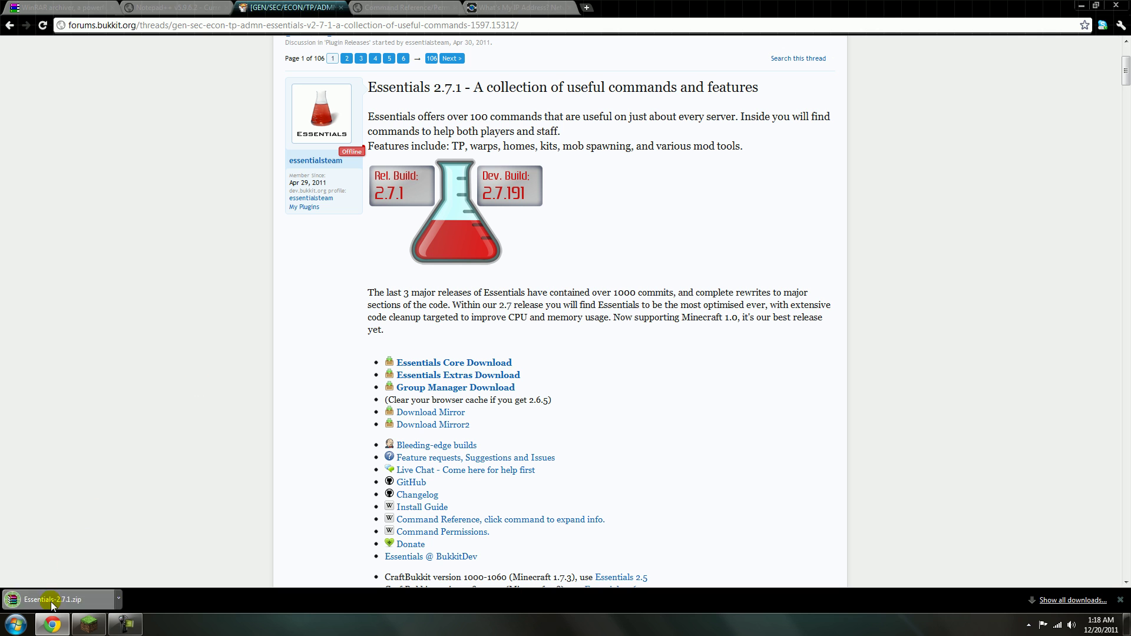
{"action": "left_click", "coordinate": [52, 605]}
Step: Download the Group Manager archive, open it, and dismiss the WinRAR licence reminders
{"action": "left_click", "coordinate": [456, 387]}
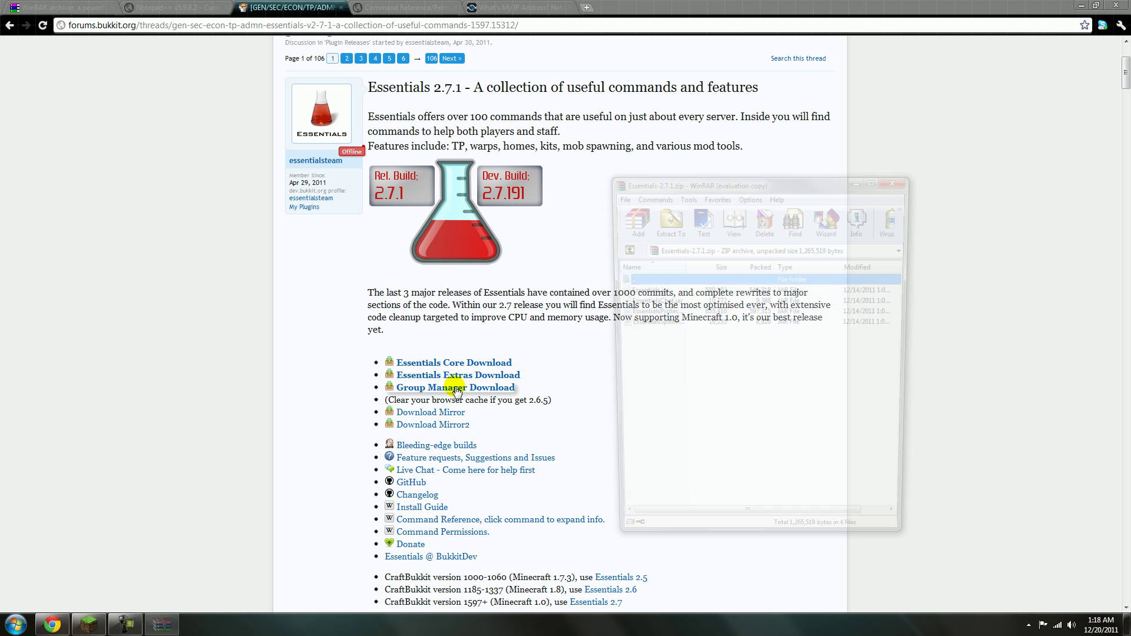
{"action": "left_click", "coordinate": [69, 602]}
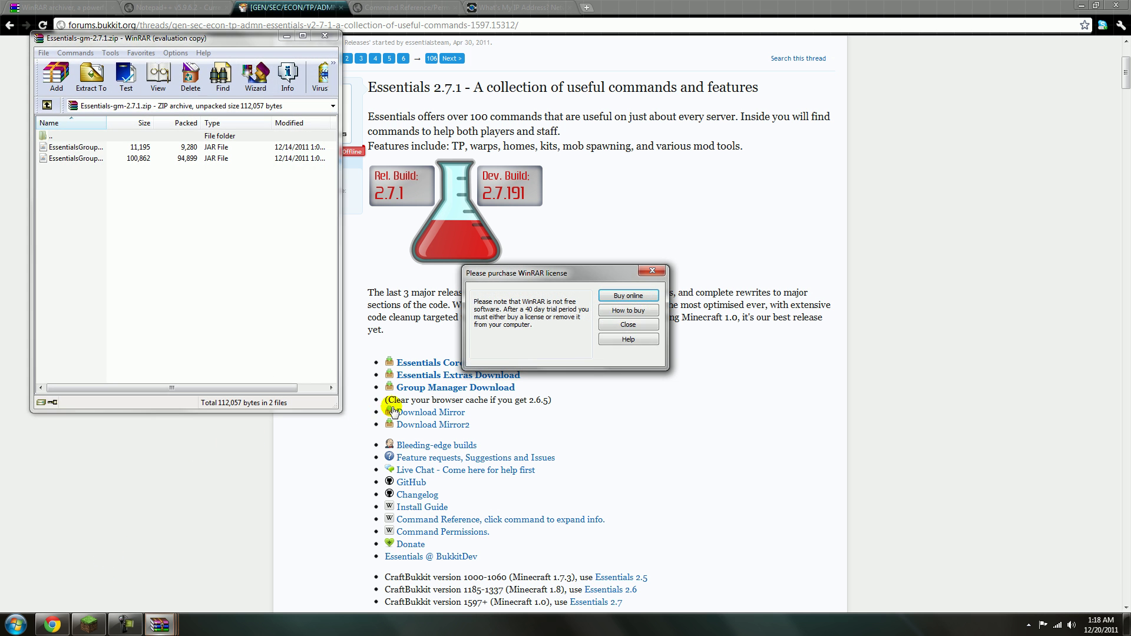
{"action": "left_click", "coordinate": [626, 326]}
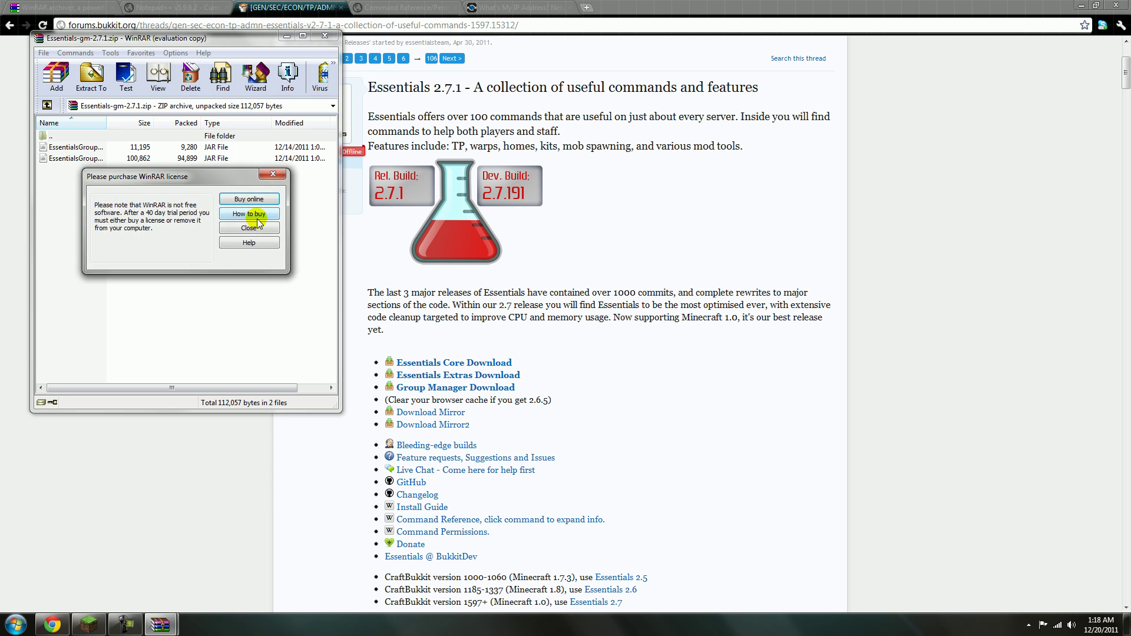
{"action": "left_click", "coordinate": [255, 222]}
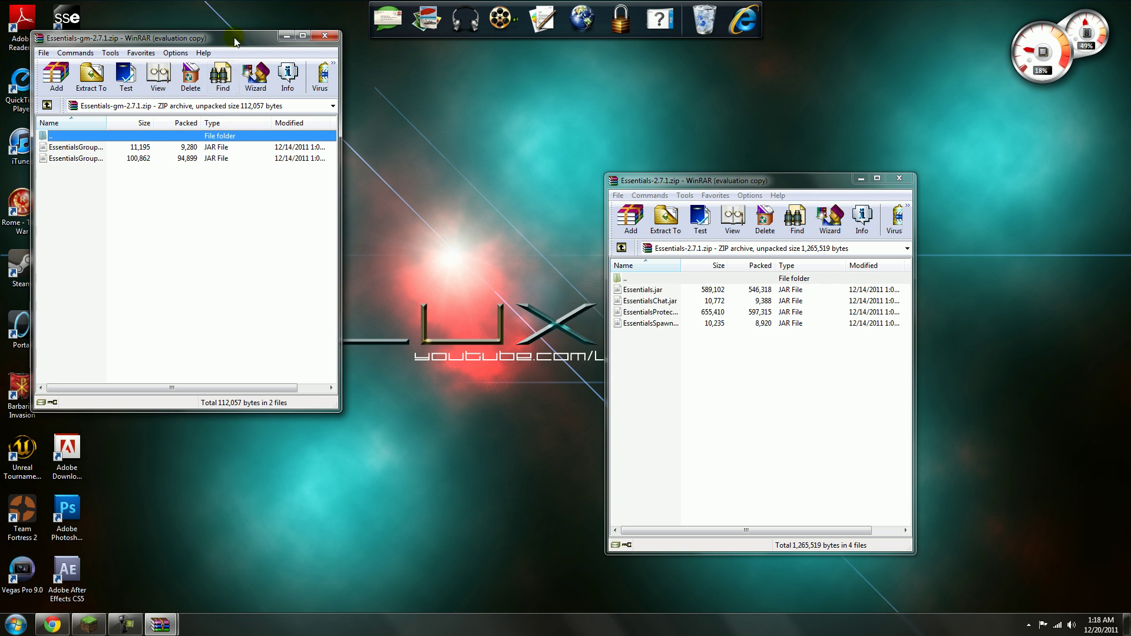
Step: Extract EssentialsGroupBridge.jar and EssentialsGroupManager.jar into Example Server\plugins
{"action": "left_click_drag", "start_coordinate": [230, 41], "coordinate": [603, 142]}
{"action": "double_click", "coordinate": [298, 269]}
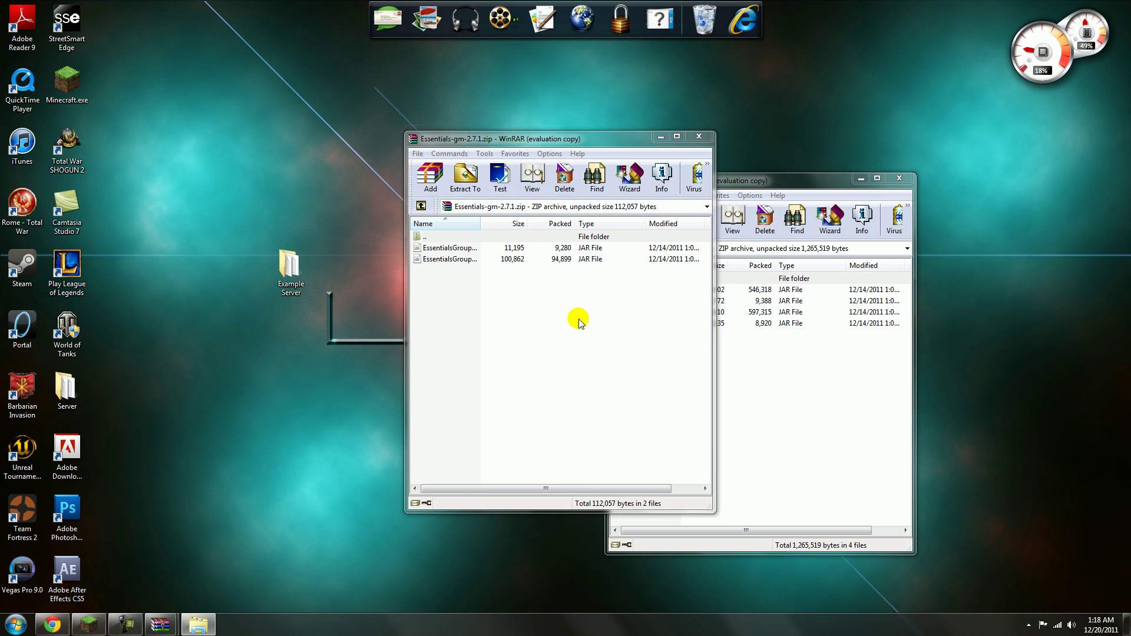
{"action": "double_click", "coordinate": [221, 204]}
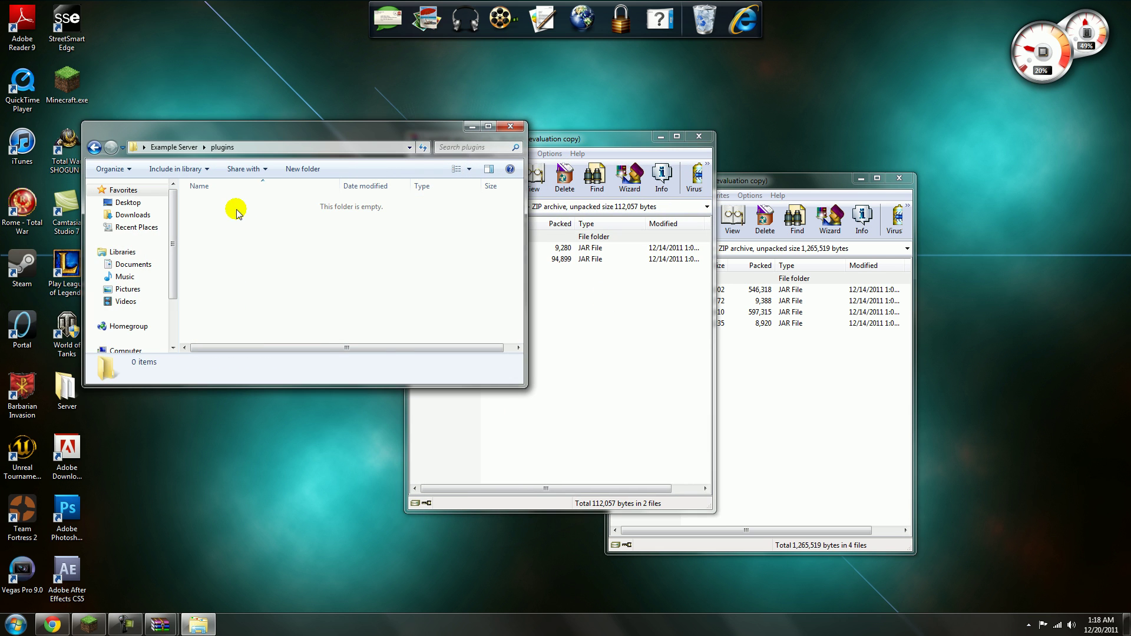
{"action": "left_click_drag", "start_coordinate": [585, 137], "coordinate": [646, 149]}
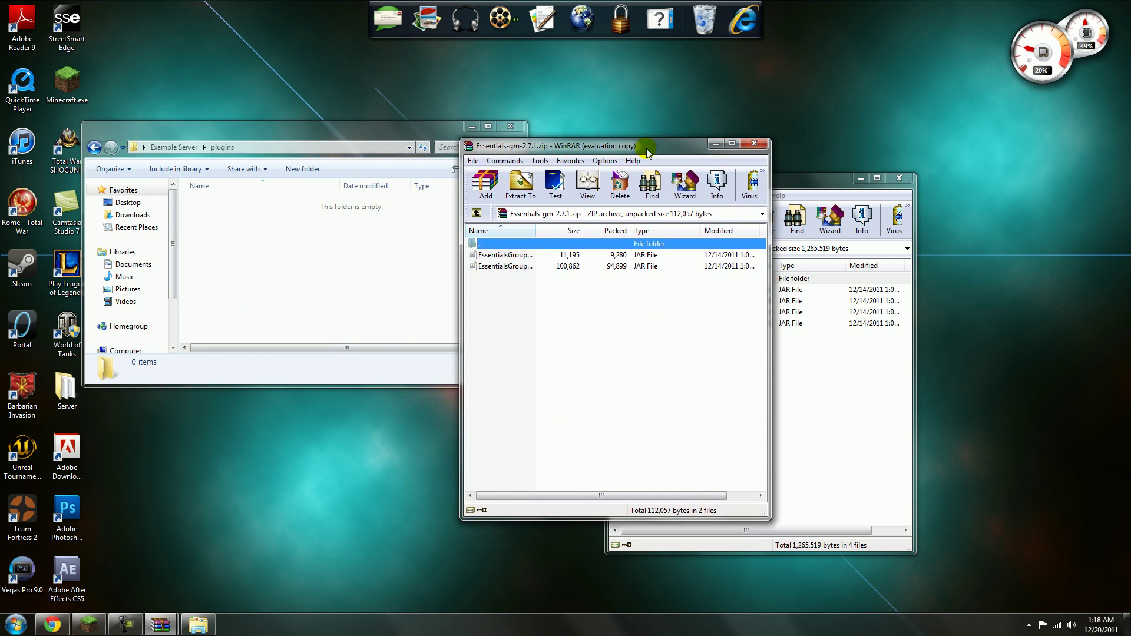
{"action": "left_click", "coordinate": [551, 257]}
{"action": "left_click", "coordinate": [553, 270], "text": "shift"}
{"action": "left_click_drag", "start_coordinate": [553, 269], "coordinate": [265, 240]}
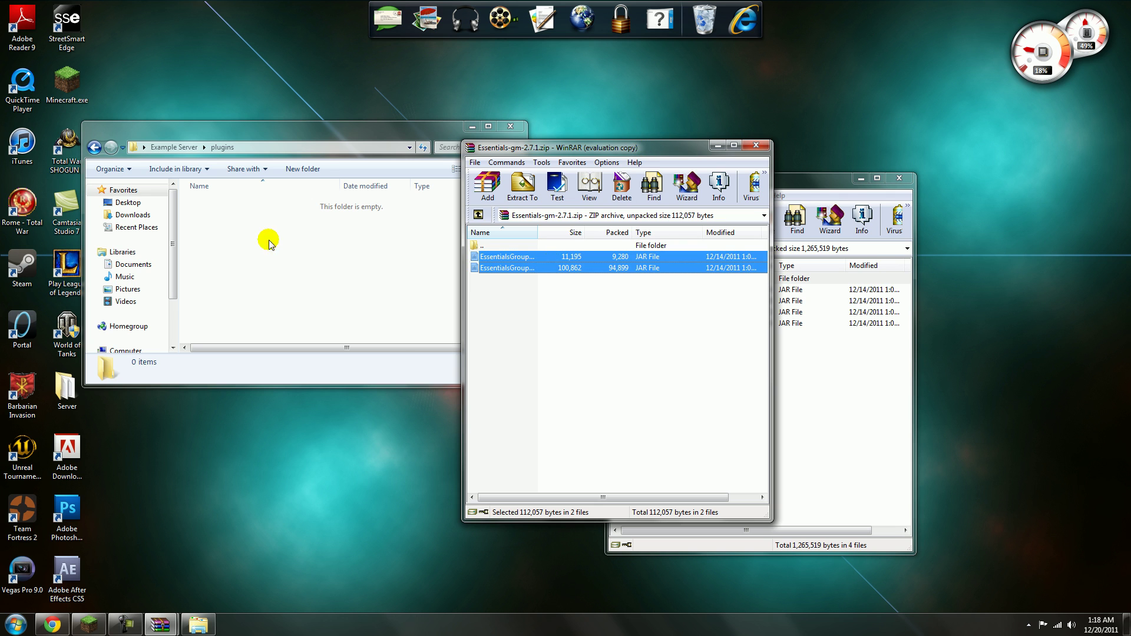
{"action": "left_click", "coordinate": [756, 147]}
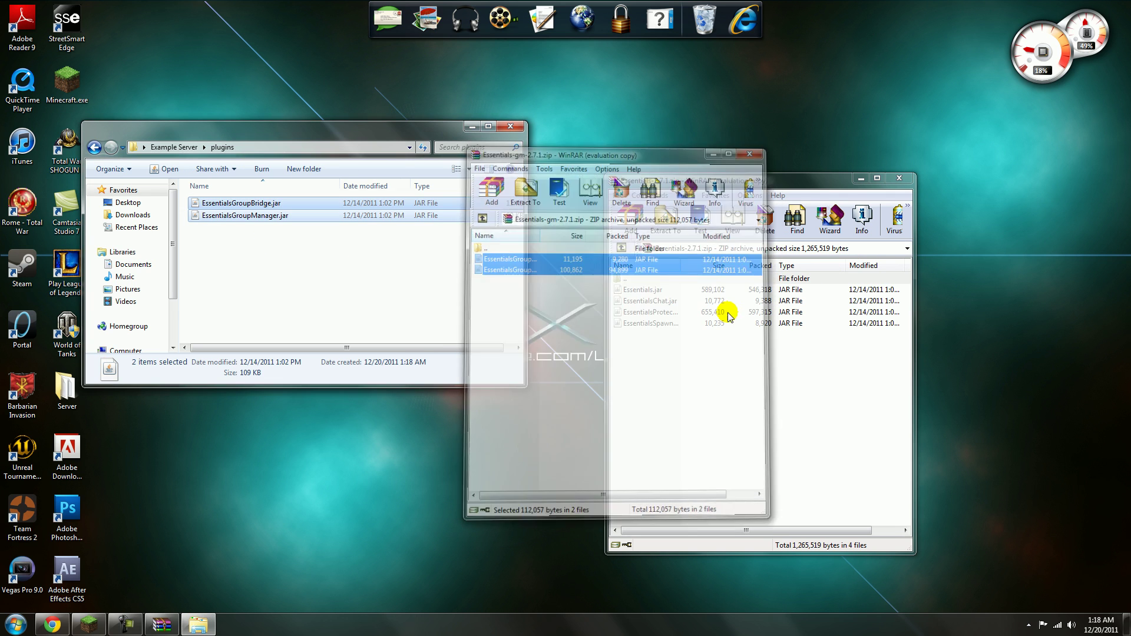
Step: Extract the four Essentials core JARs into plugins and launch the server with Start.bat
{"action": "left_click", "coordinate": [666, 291]}
{"action": "left_click", "coordinate": [684, 319], "text": "shift"}
{"action": "left_click_drag", "start_coordinate": [683, 320], "coordinate": [327, 317]}
{"action": "left_click", "coordinate": [174, 147]}
{"action": "scroll", "coordinate": [247, 291], "scroll_direction": "down", "scroll_amount": 1}
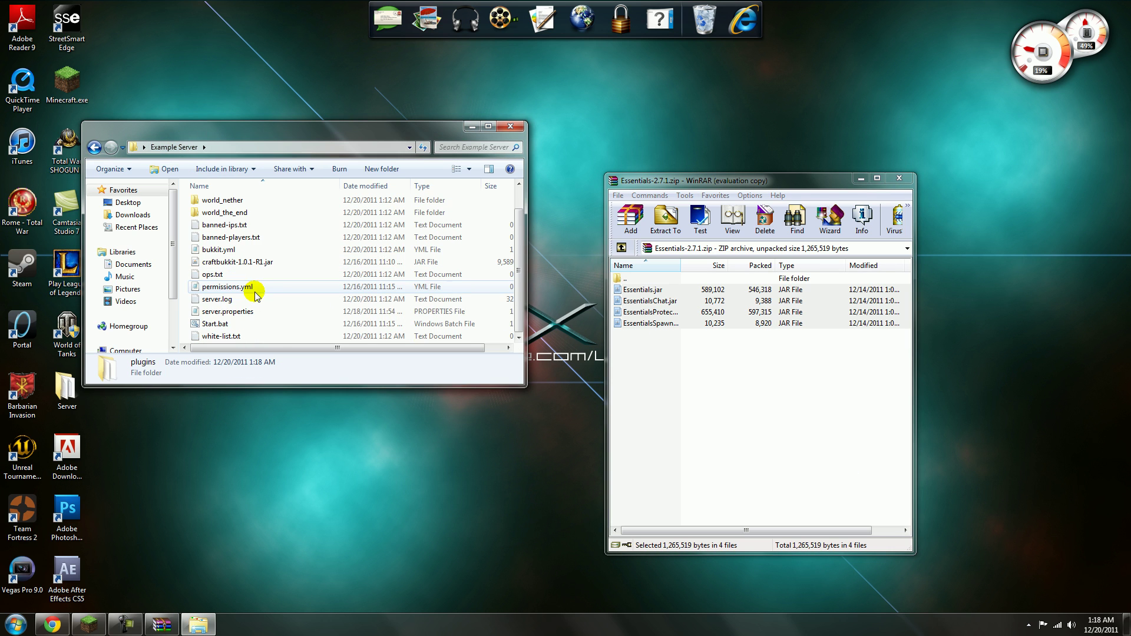
{"action": "double_click", "coordinate": [253, 323]}
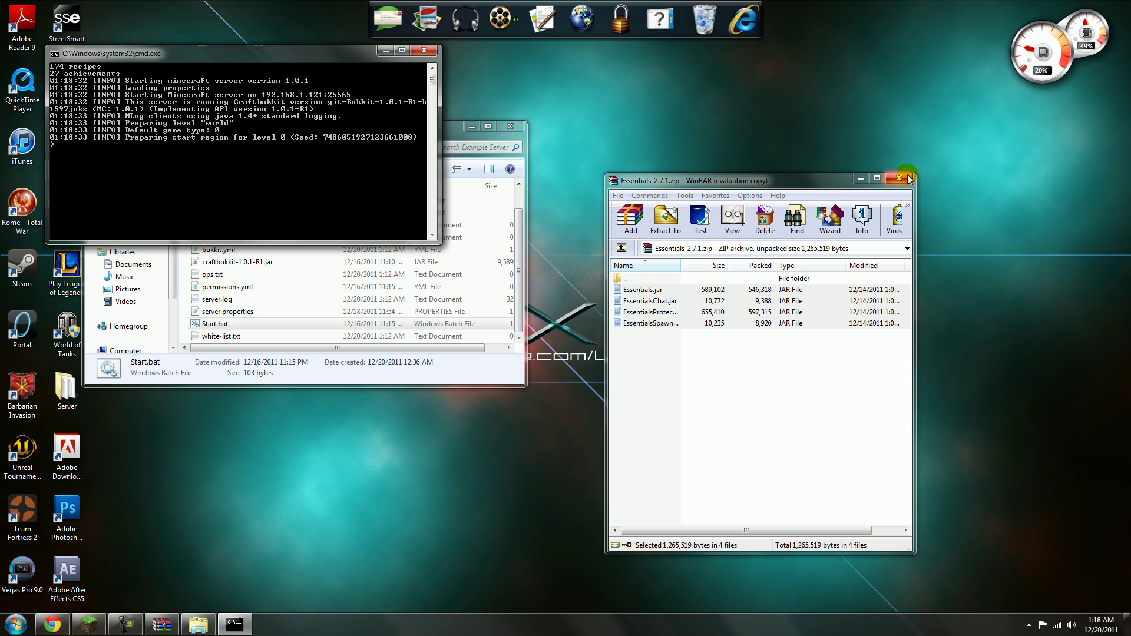
Step: Close the core archive and join the local test server from Minecraft's multiplayer list
{"action": "left_click", "coordinate": [899, 178]}
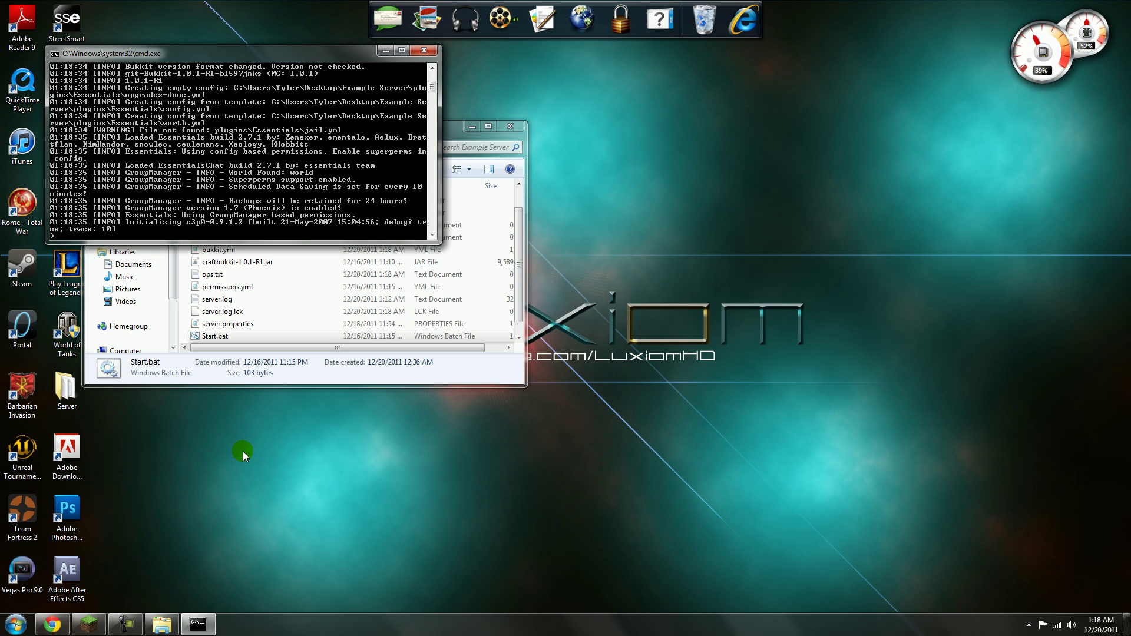
{"action": "left_click", "coordinate": [97, 628]}
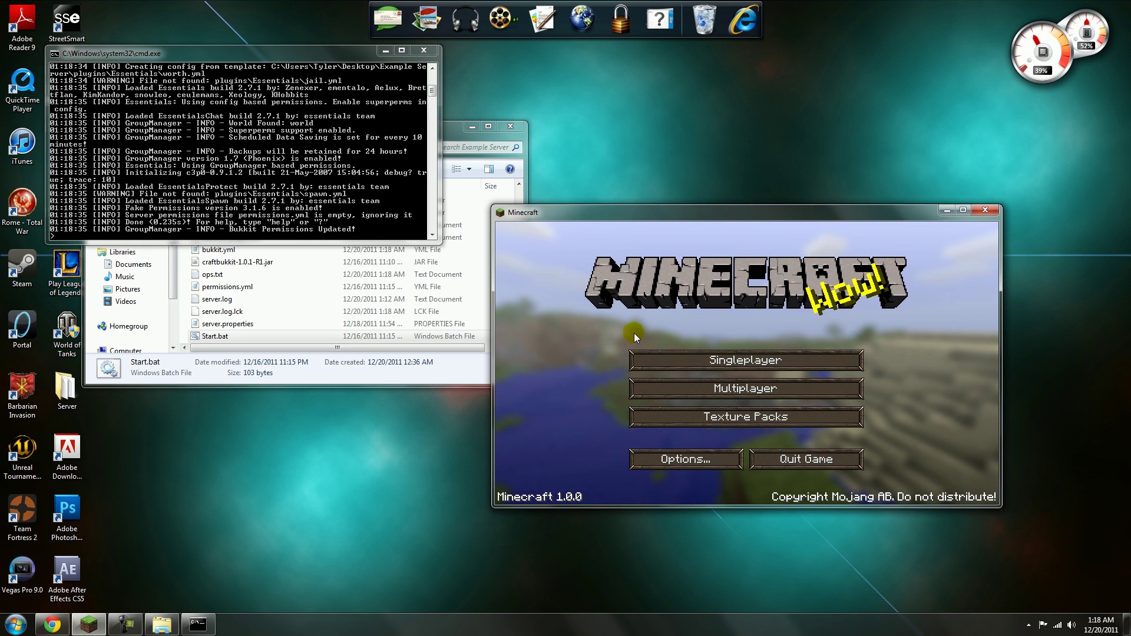
{"action": "left_click", "coordinate": [765, 386]}
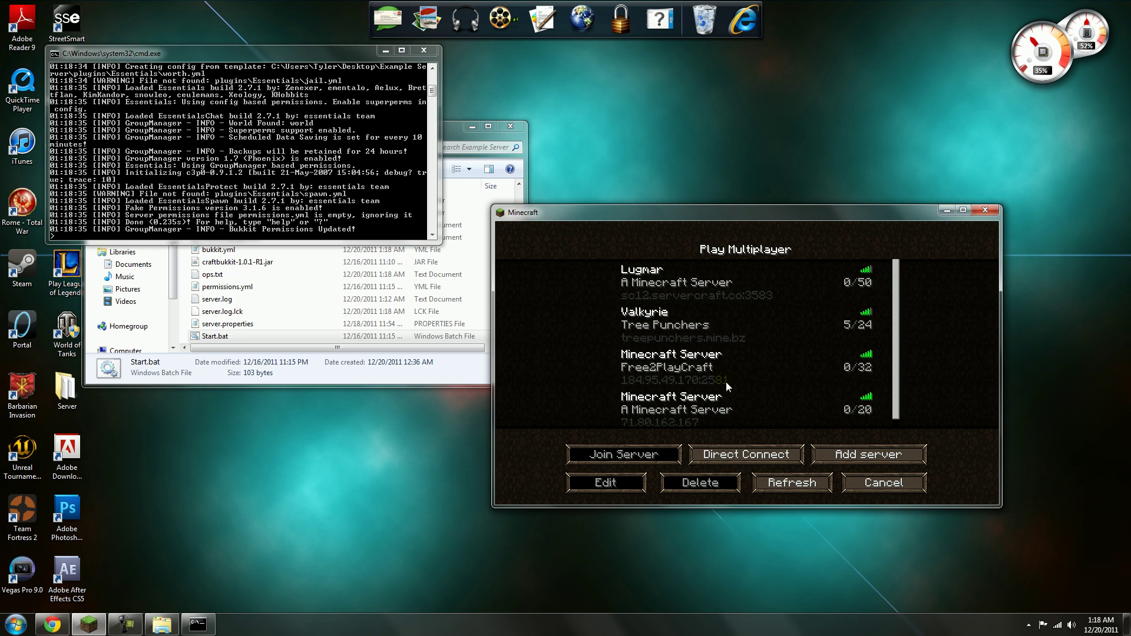
{"action": "double_click", "coordinate": [728, 398]}
{"action": "left_click", "coordinate": [746, 363]}
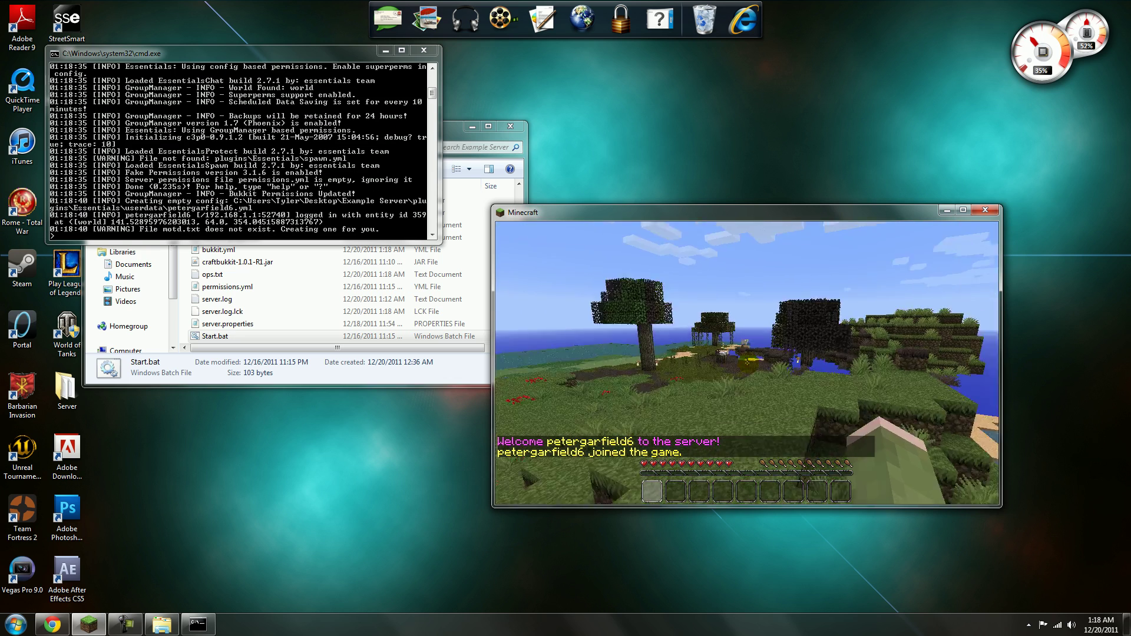
Step: Run /who in chat to confirm one player is online
{"action": "key", "text": "Escape"}
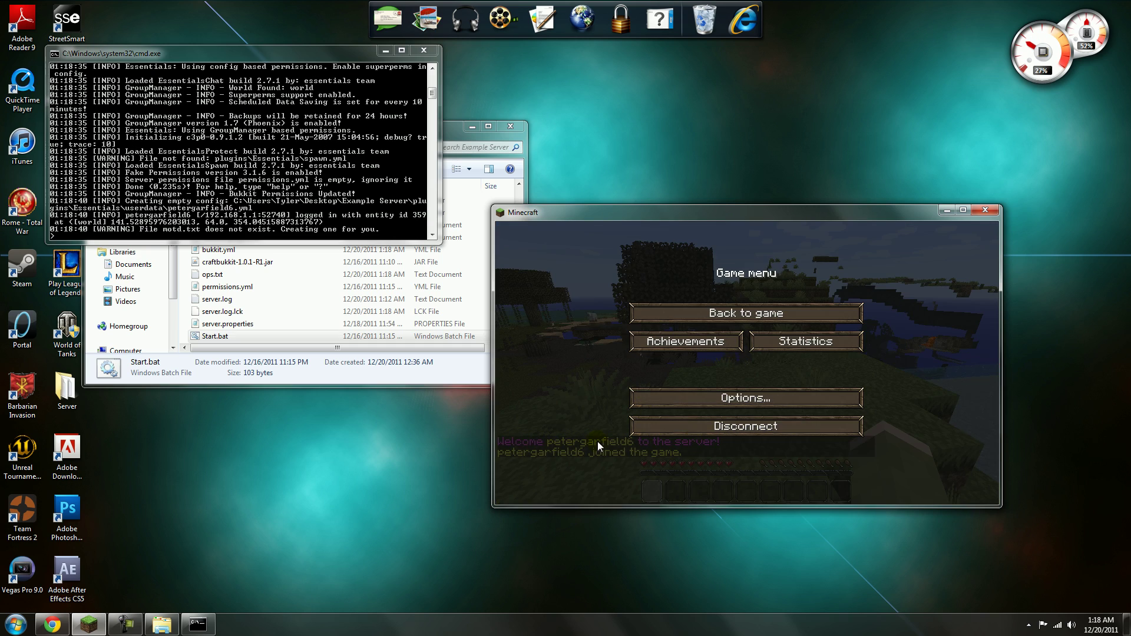
{"action": "left_click", "coordinate": [713, 314]}
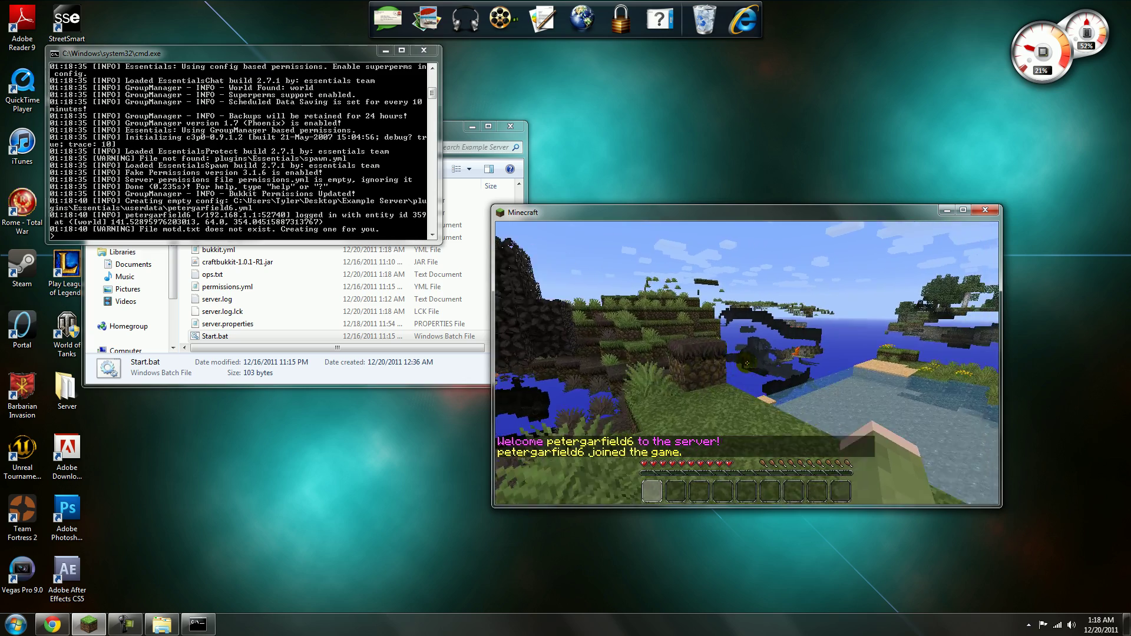
{"action": "key", "text": "w"}
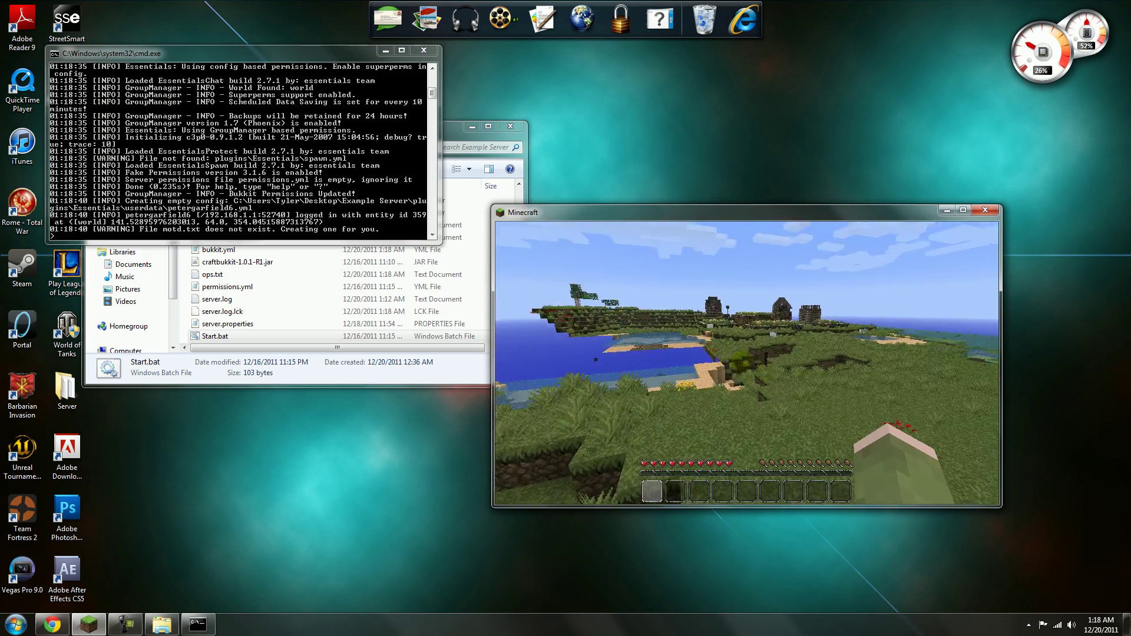
{"action": "key", "text": "w"}
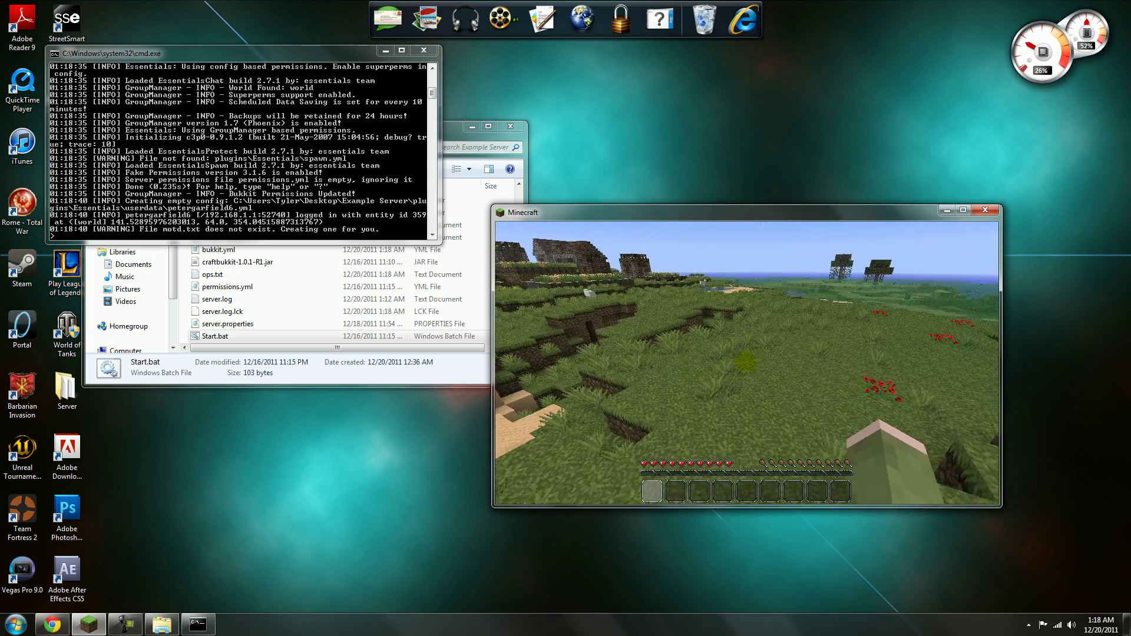
{"action": "type", "text": "wt/who"}
{"action": "key", "text": "Return"}
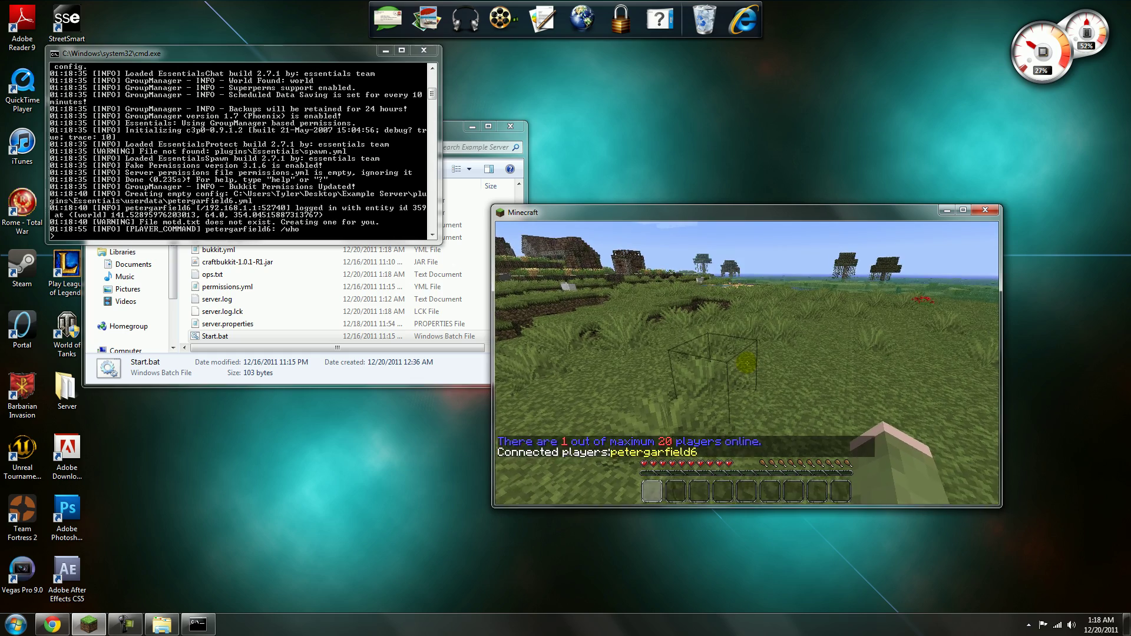
Step: Disconnect from the server, stop it with the 'stop' console command, and close the console
{"action": "key", "text": "Escape"}
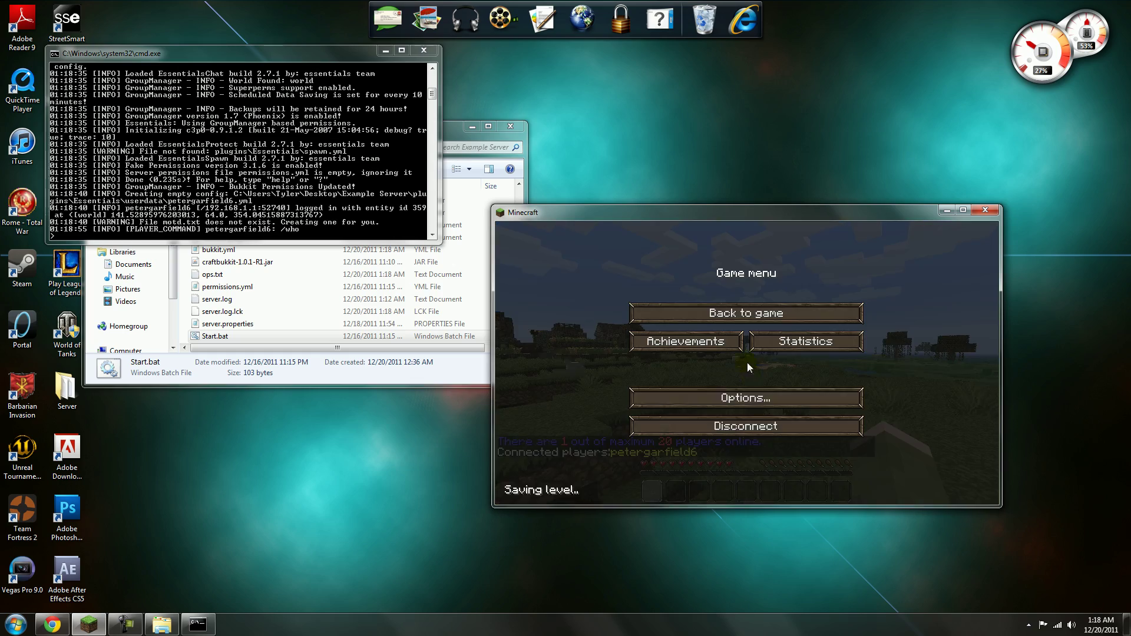
{"action": "left_click", "coordinate": [766, 429]}
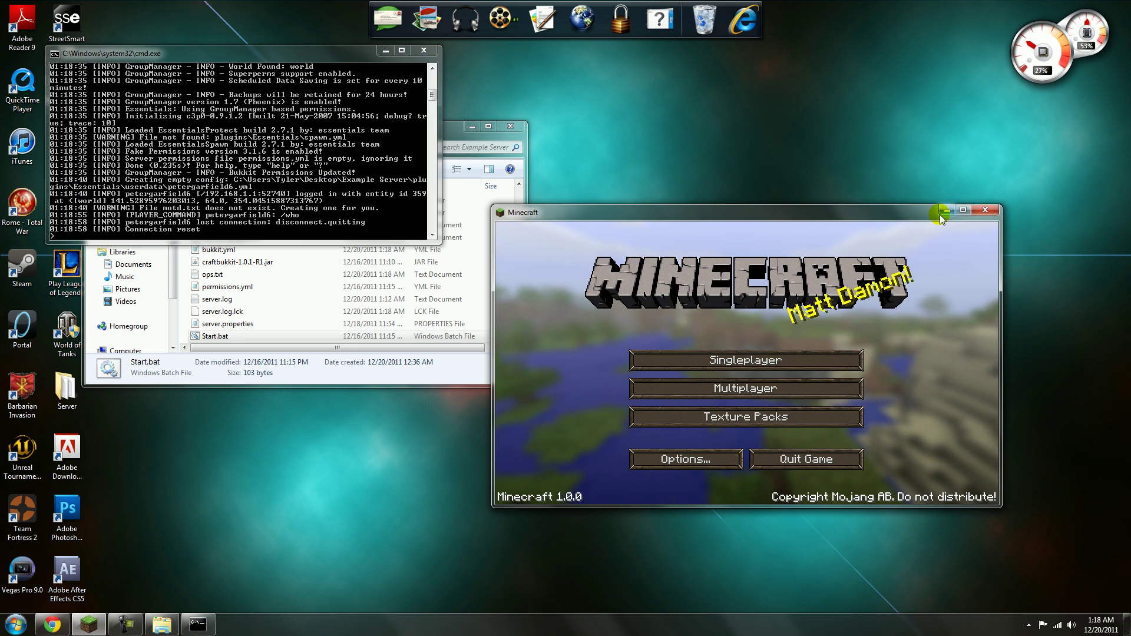
{"action": "left_click", "coordinate": [942, 213]}
{"action": "type", "text": "top"}
{"action": "key", "text": "Return"}
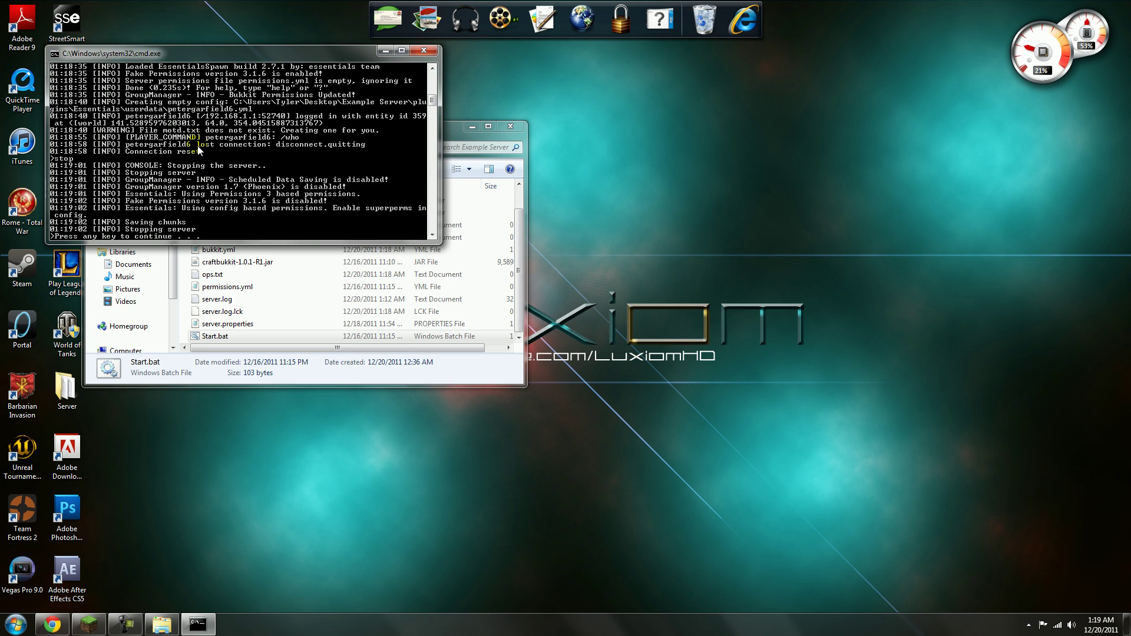
{"action": "left_click", "coordinate": [422, 51]}
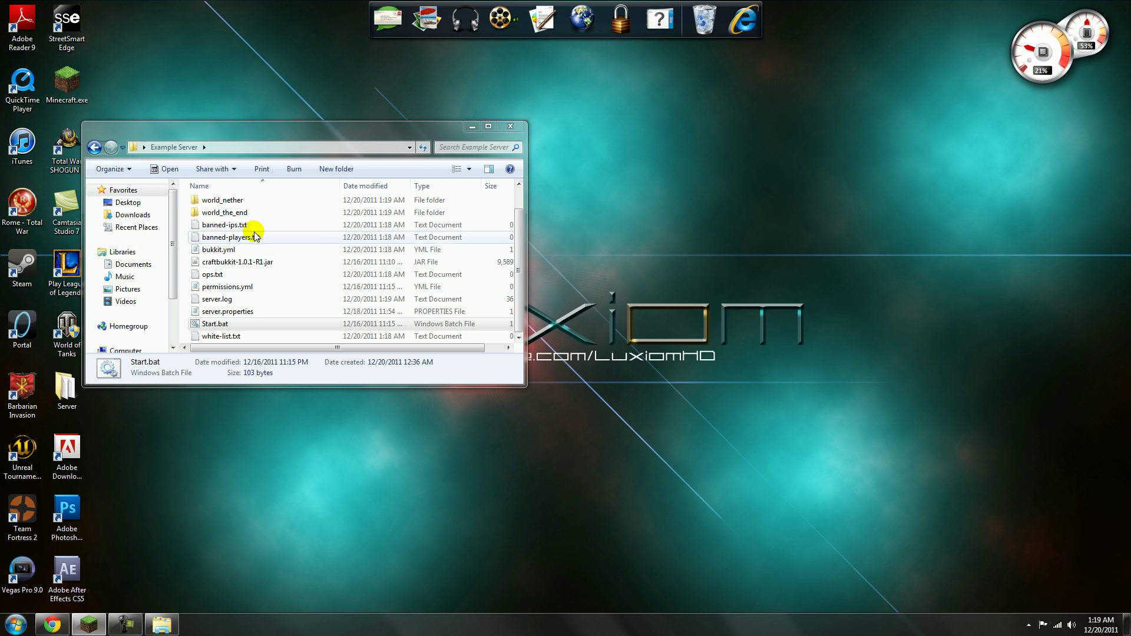
Step: Browse to plugins\GroupManager\worlds\world and open users.yml with Edit with Notepad++
{"action": "left_click", "coordinate": [252, 225]}
{"action": "scroll", "coordinate": [241, 218], "scroll_direction": "up", "scroll_amount": 1}
{"action": "double_click", "coordinate": [235, 205]}
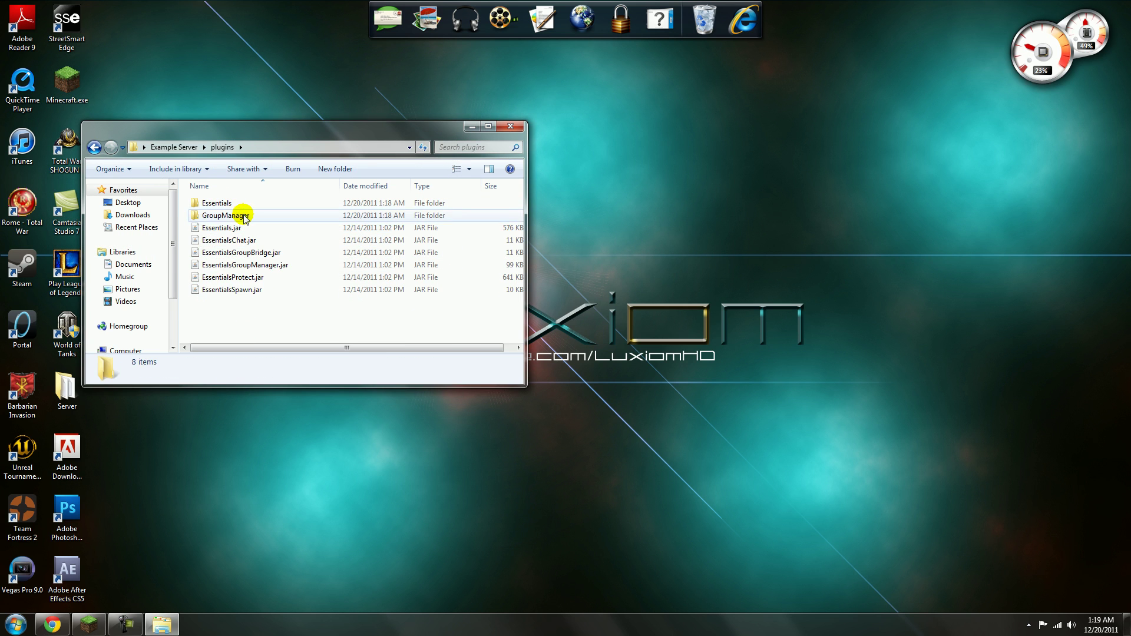
{"action": "double_click", "coordinate": [224, 216]}
{"action": "double_click", "coordinate": [235, 215]}
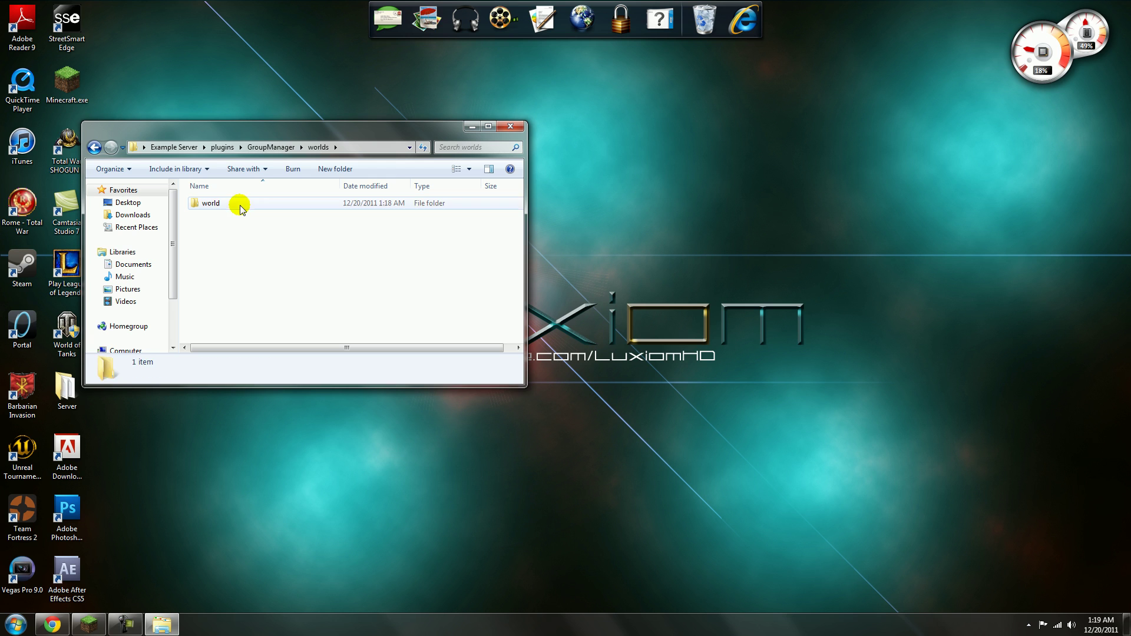
{"action": "double_click", "coordinate": [240, 203]}
{"action": "left_click", "coordinate": [238, 203]}
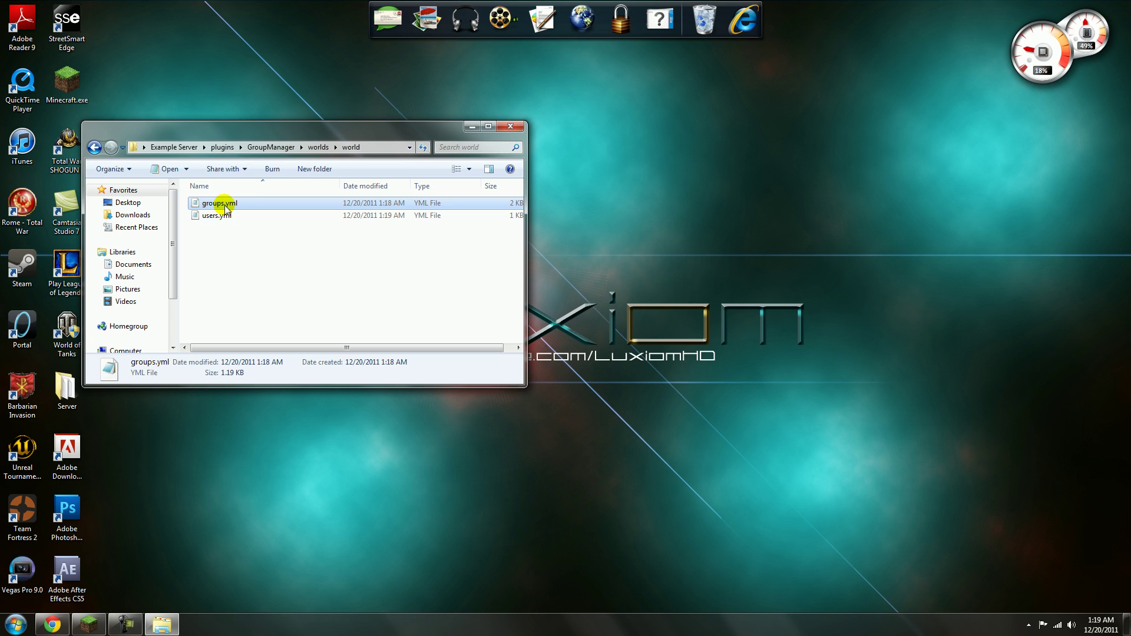
{"action": "left_click", "coordinate": [225, 213]}
{"action": "left_click", "coordinate": [223, 206]}
{"action": "left_click", "coordinate": [224, 217]}
{"action": "right_click", "coordinate": [226, 218]}
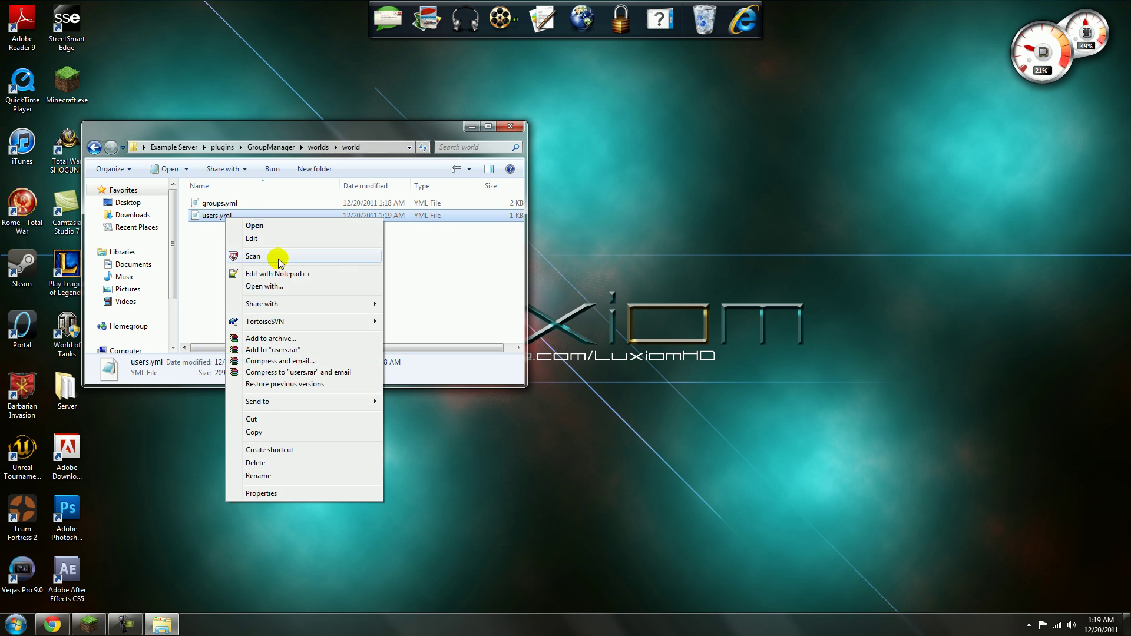
{"action": "left_click", "coordinate": [283, 272]}
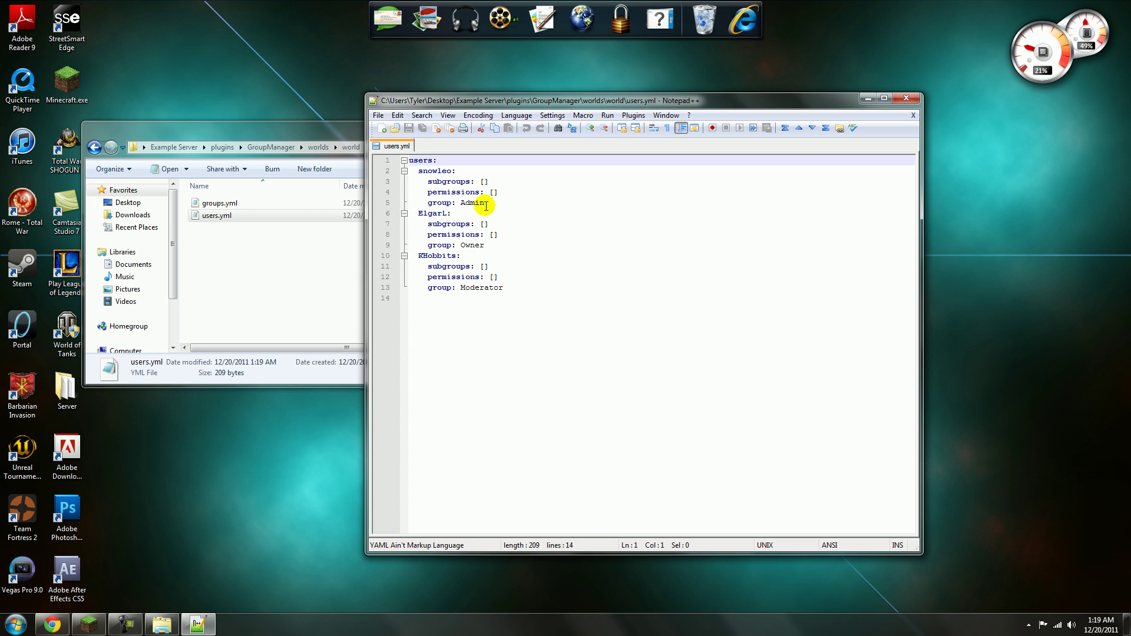
Step: Rename the first user on line 2 to the new player, change group Admin to Builder, and save
{"action": "left_click_drag", "start_coordinate": [484, 203], "coordinate": [461, 205]}
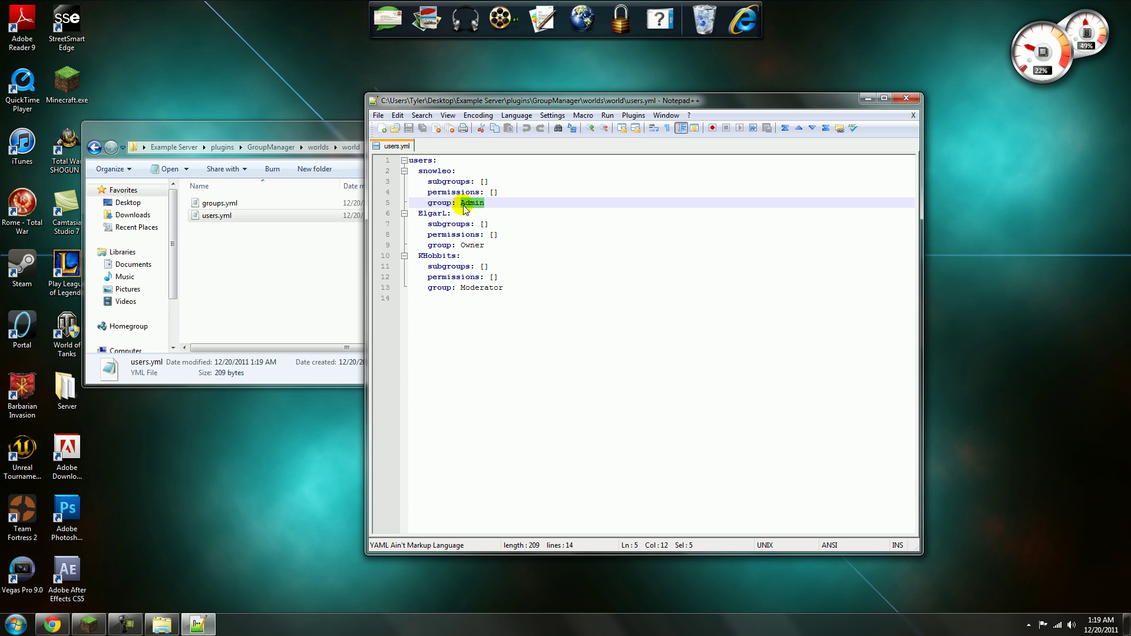
{"action": "left_click", "coordinate": [453, 171]}
{"action": "key", "text": "BackSpace"}
{"action": "key", "text": "BackSpace"}
{"action": "key", "text": "BackSpace"}
{"action": "key", "text": "BackSpace"}
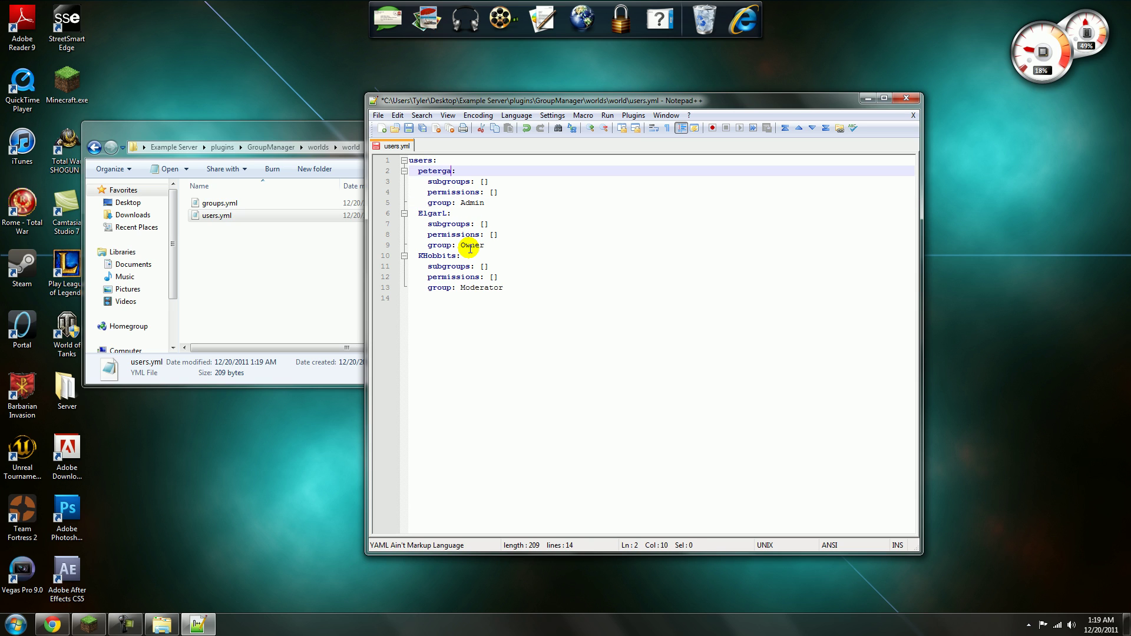
{"action": "left_click", "coordinate": [487, 204]}
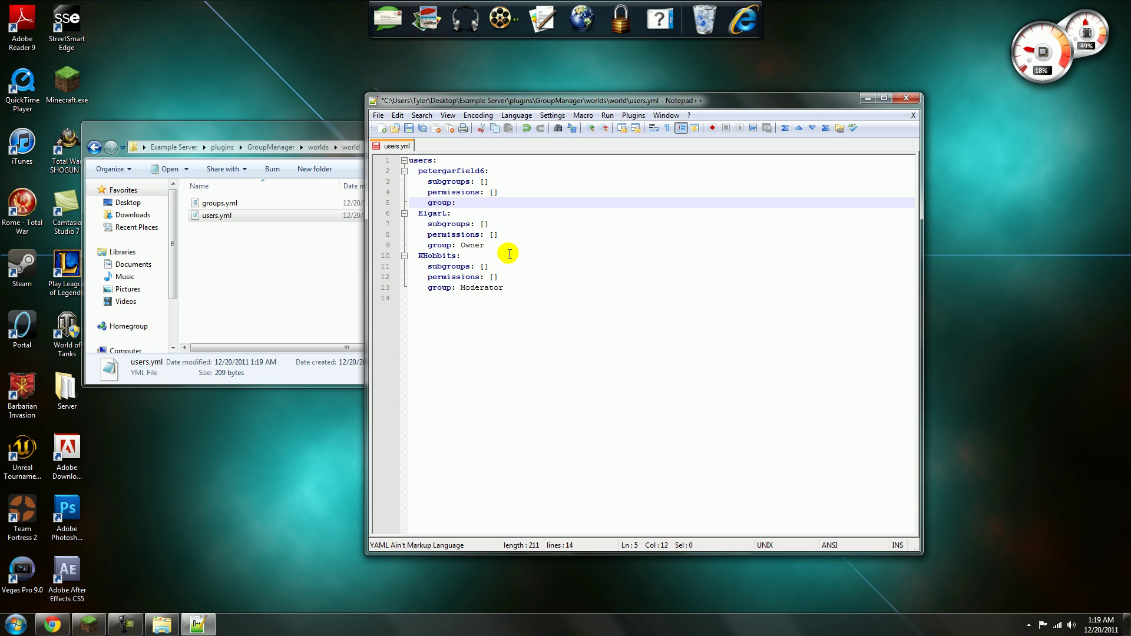
{"action": "left_click", "coordinate": [408, 128]}
{"action": "left_click", "coordinate": [272, 203]}
Step: Open groups.yml in Notepad++ and review the Builder group and Default's default: true setting
{"action": "right_click", "coordinate": [273, 203]}
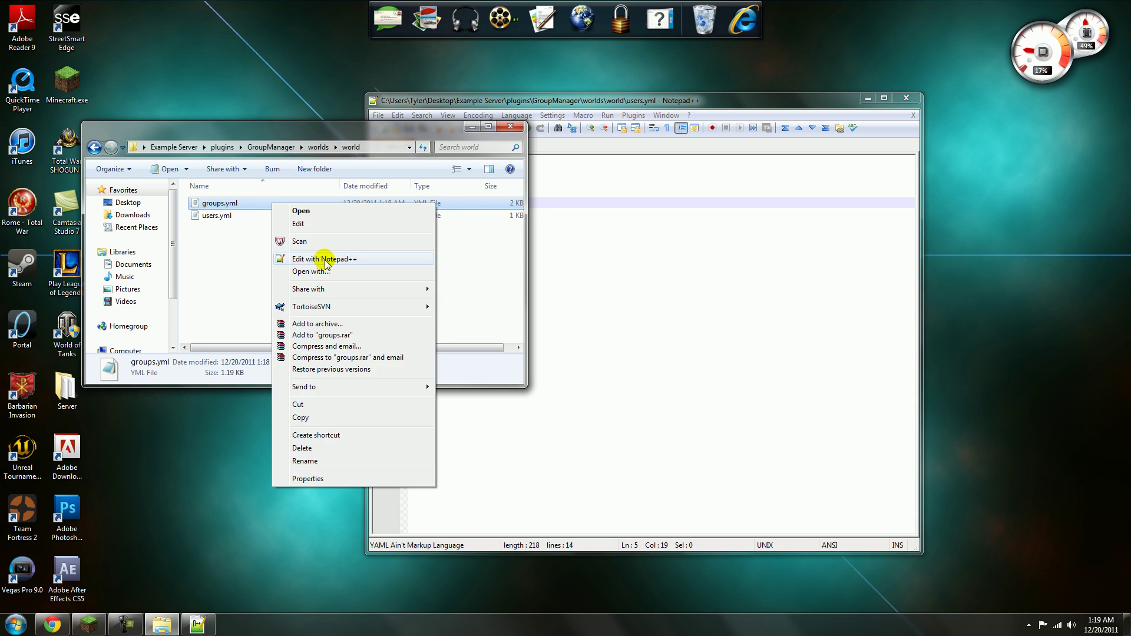
{"action": "left_click", "coordinate": [283, 257]}
{"action": "double_click", "coordinate": [448, 372]}
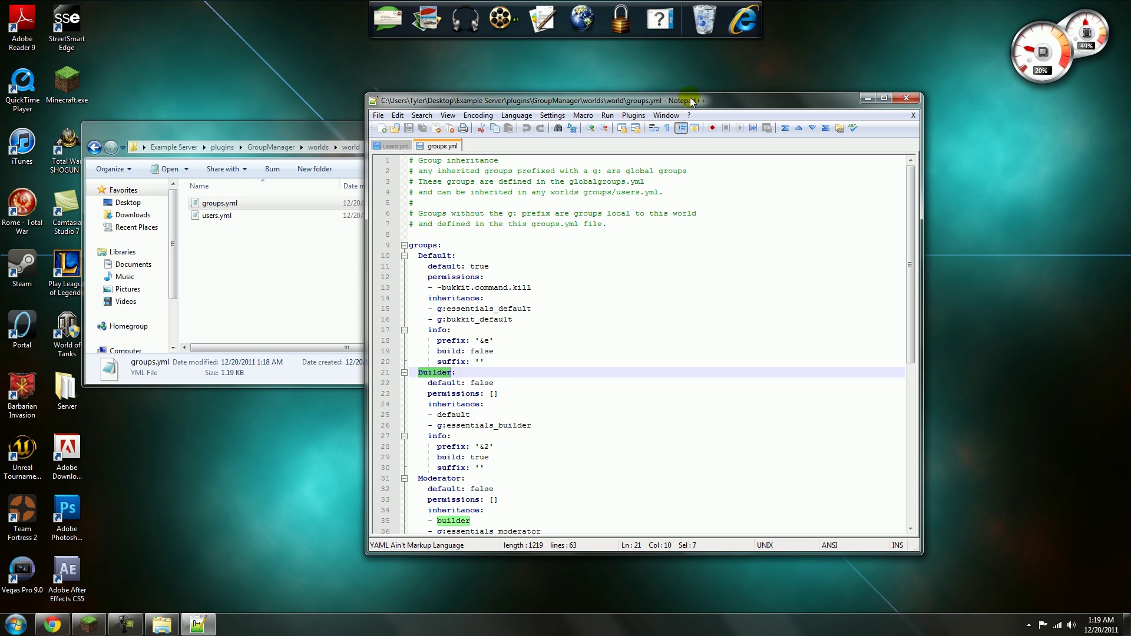
{"action": "left_click_drag", "start_coordinate": [695, 101], "coordinate": [801, 111]}
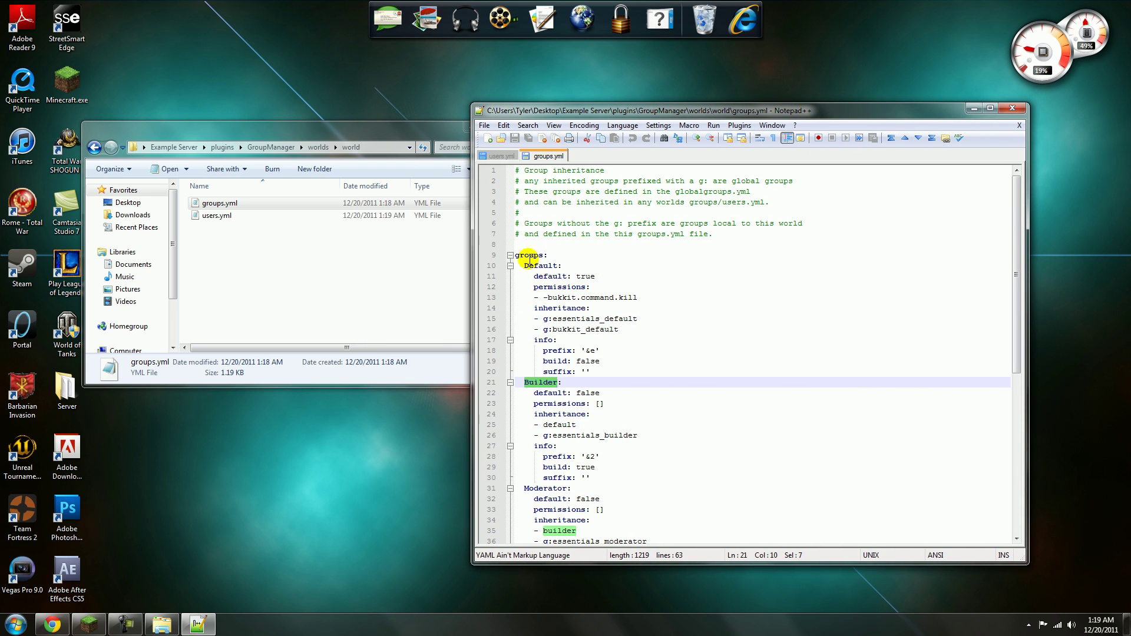
{"action": "left_click_drag", "start_coordinate": [524, 266], "coordinate": [557, 266]}
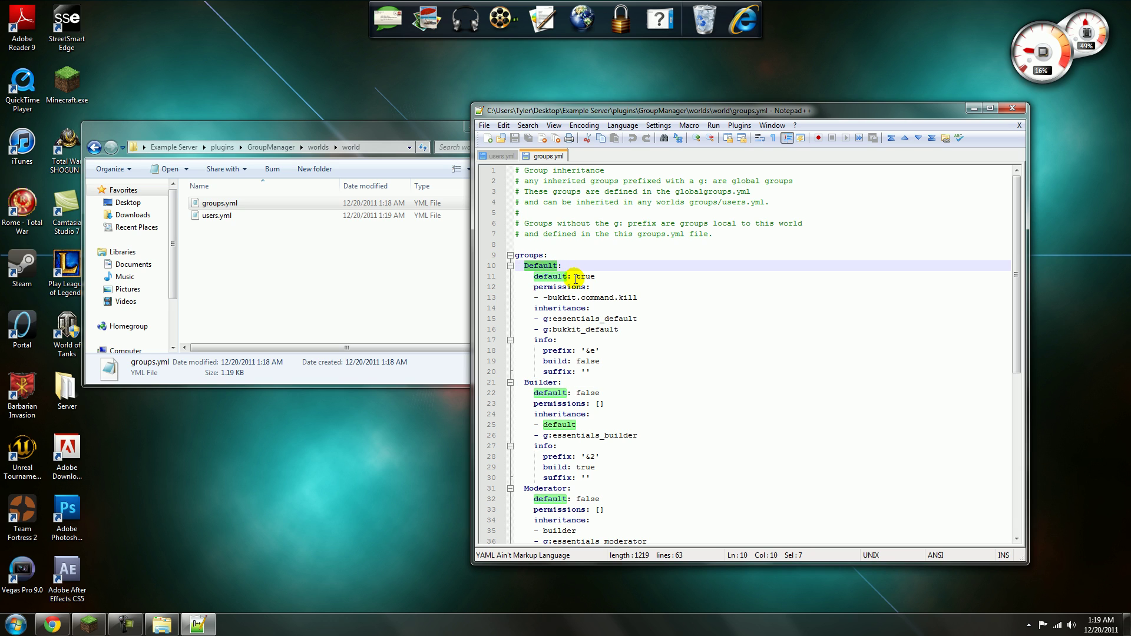
{"action": "left_click_drag", "start_coordinate": [579, 277], "coordinate": [582, 278]}
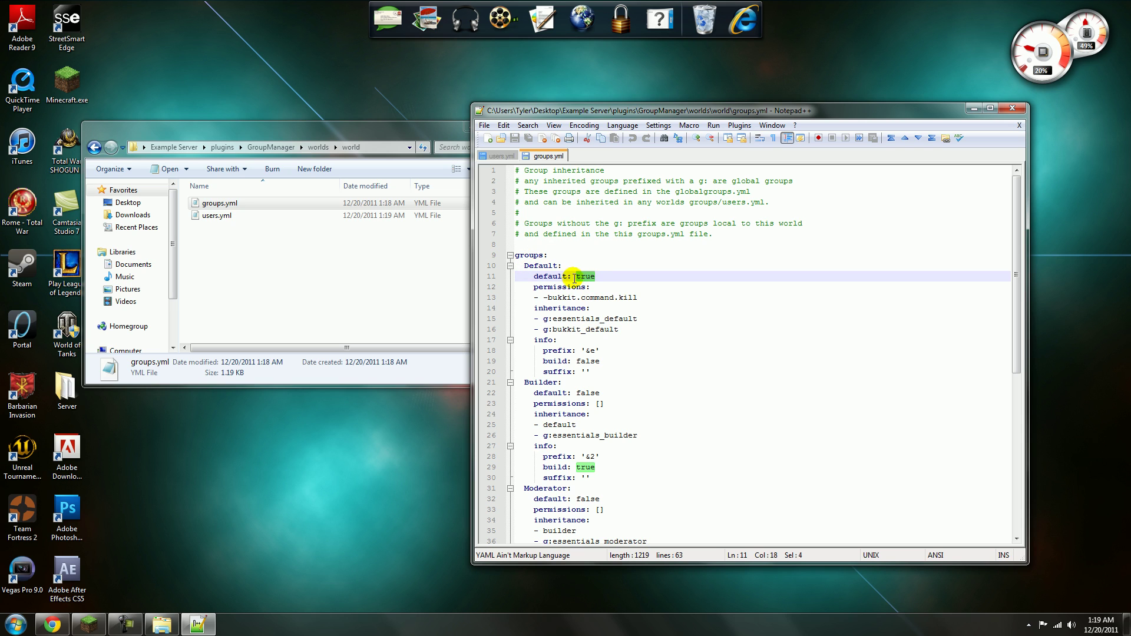
{"action": "left_click", "coordinate": [574, 277]}
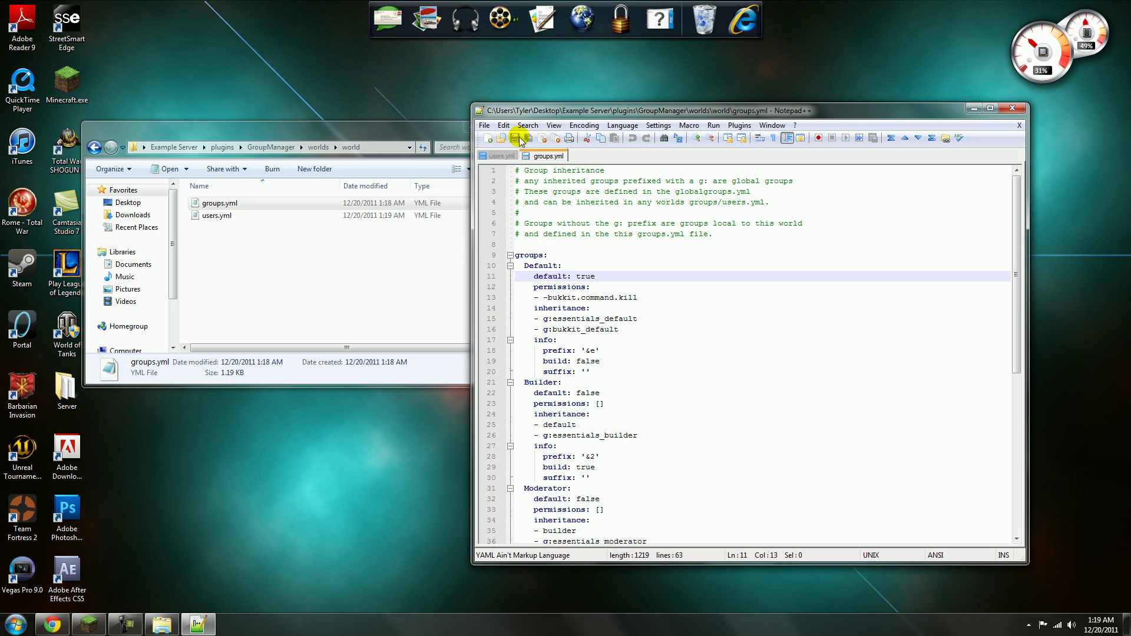
Step: Append a new user block with subgroups: [], permissions: [] and group: Builder to users.yml, and save
{"action": "left_click", "coordinate": [509, 157]}
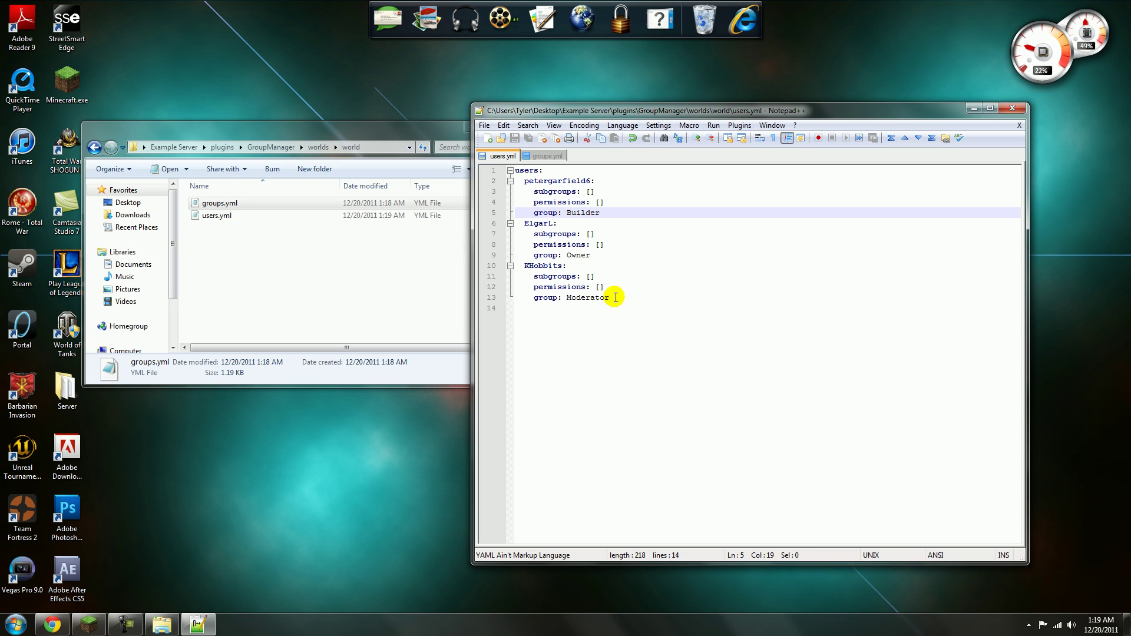
{"action": "left_click", "coordinate": [616, 300]}
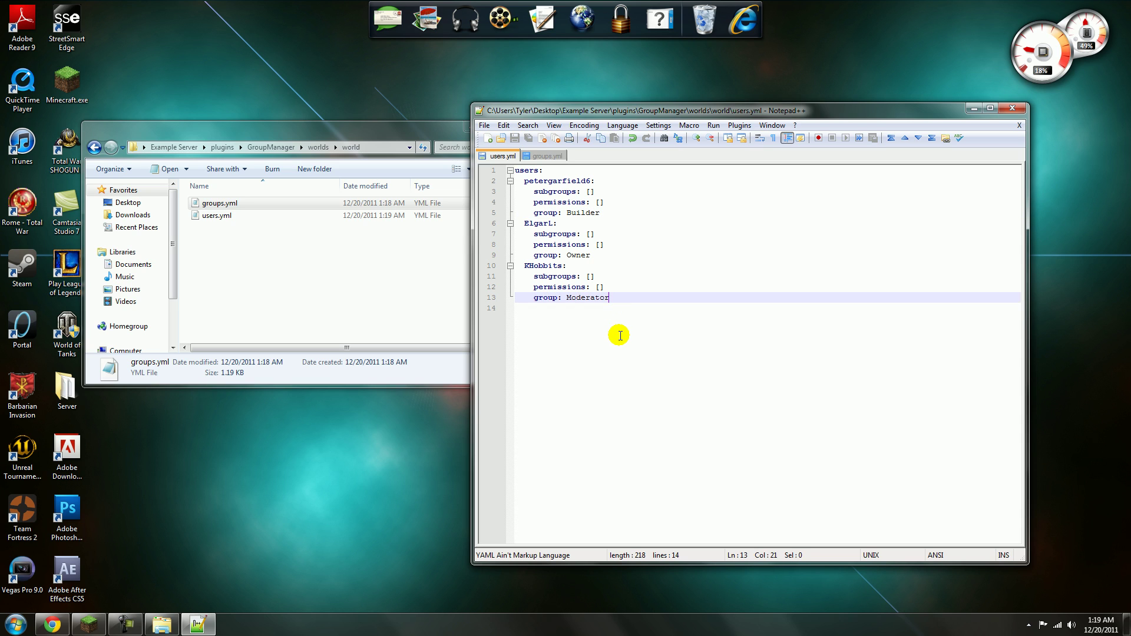
{"action": "key", "text": "Return"}
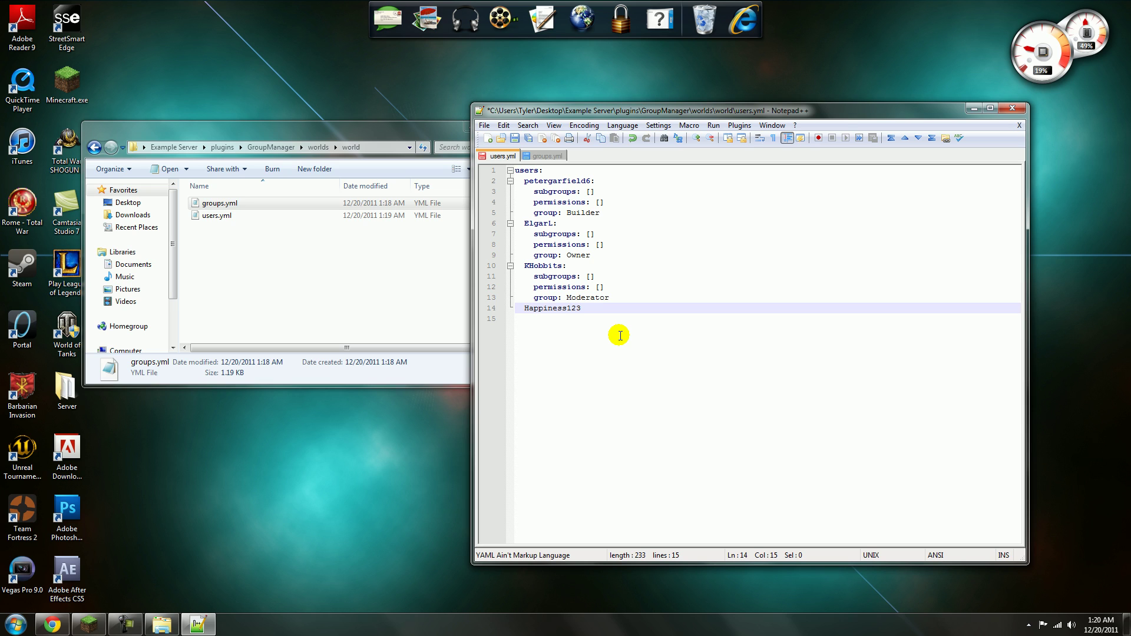
{"action": "key", "text": "Return"}
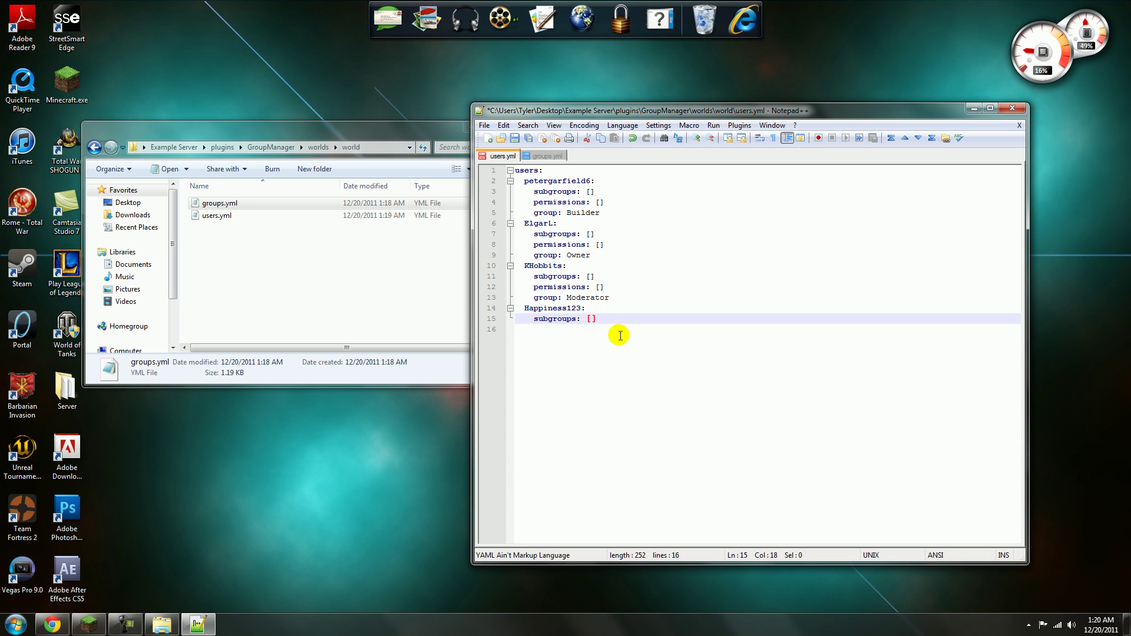
{"action": "key", "text": "Return"}
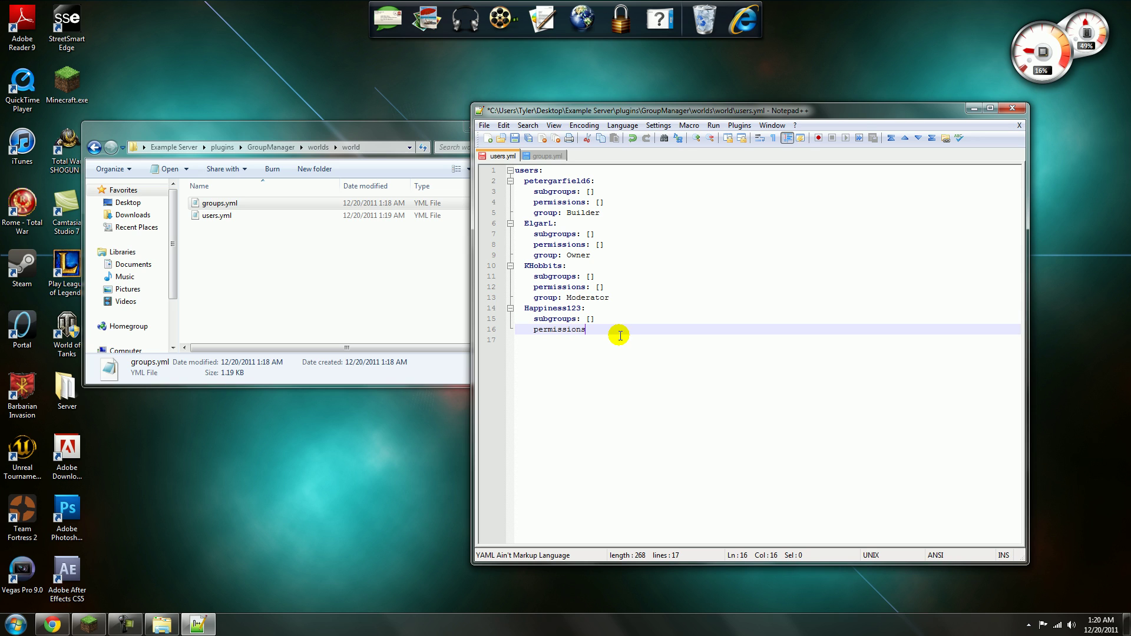
{"action": "key", "text": "Return"}
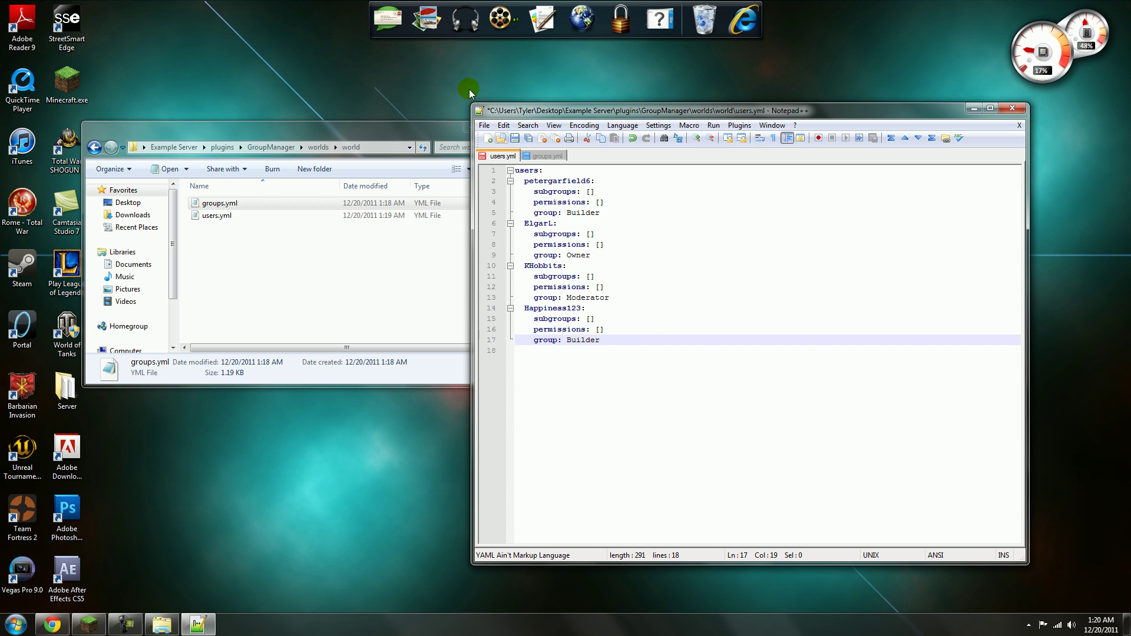
{"action": "left_click", "coordinate": [514, 138]}
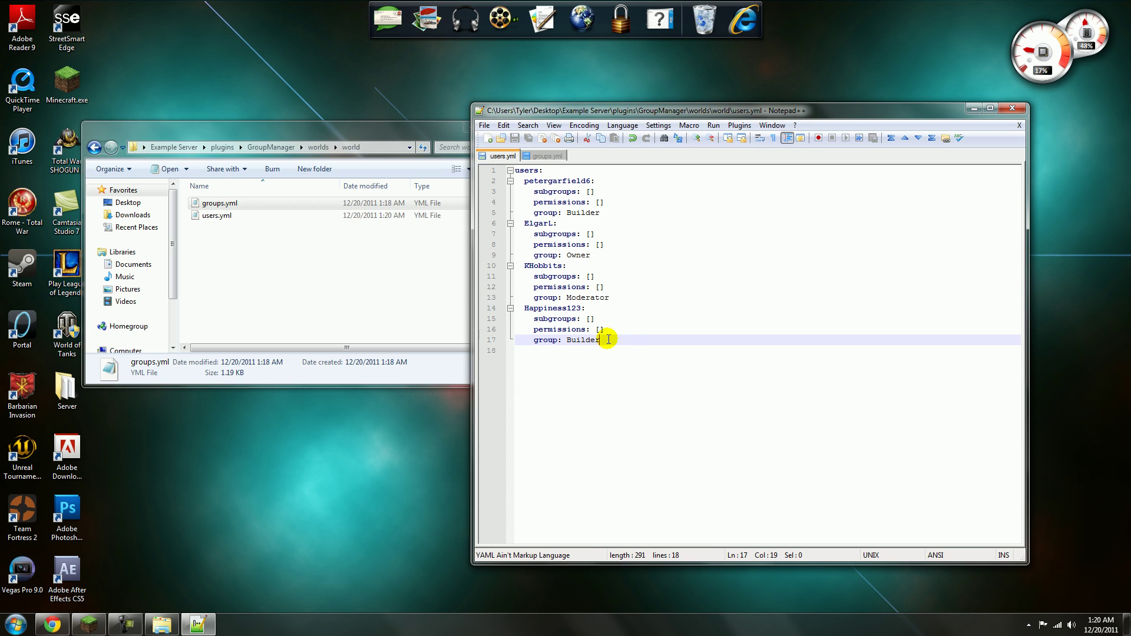
Step: Go to the end of the Builder inheritance list in groups.yml and pull up the Essentials permissions reference
{"action": "left_click", "coordinate": [545, 155]}
{"action": "scroll", "coordinate": [658, 371], "scroll_direction": "down", "scroll_amount": 3}
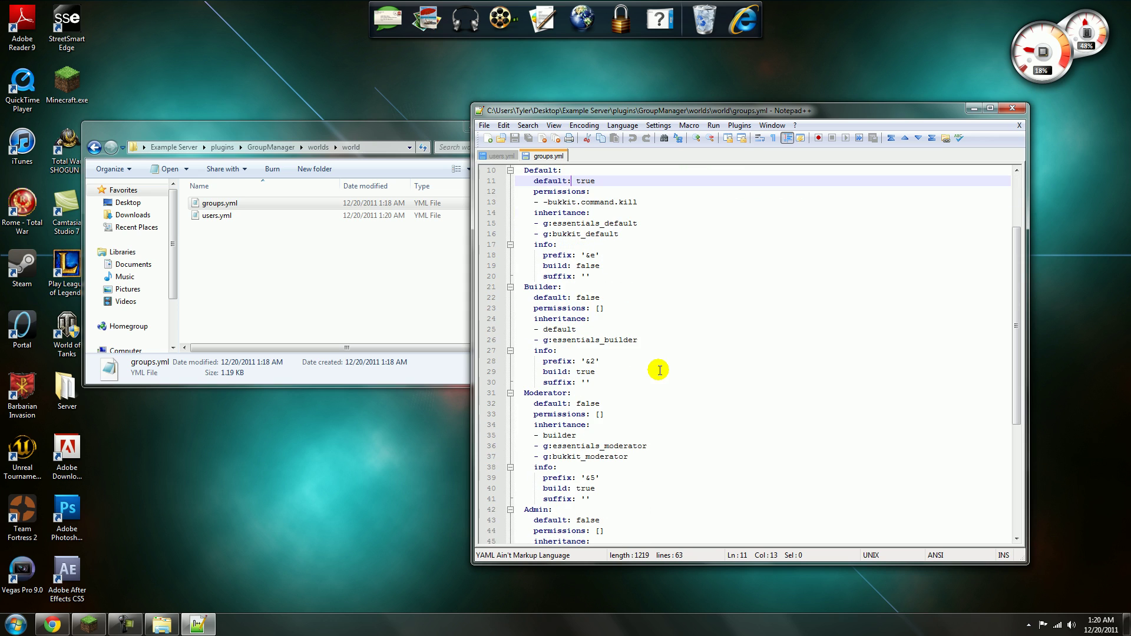
{"action": "left_click", "coordinate": [647, 340]}
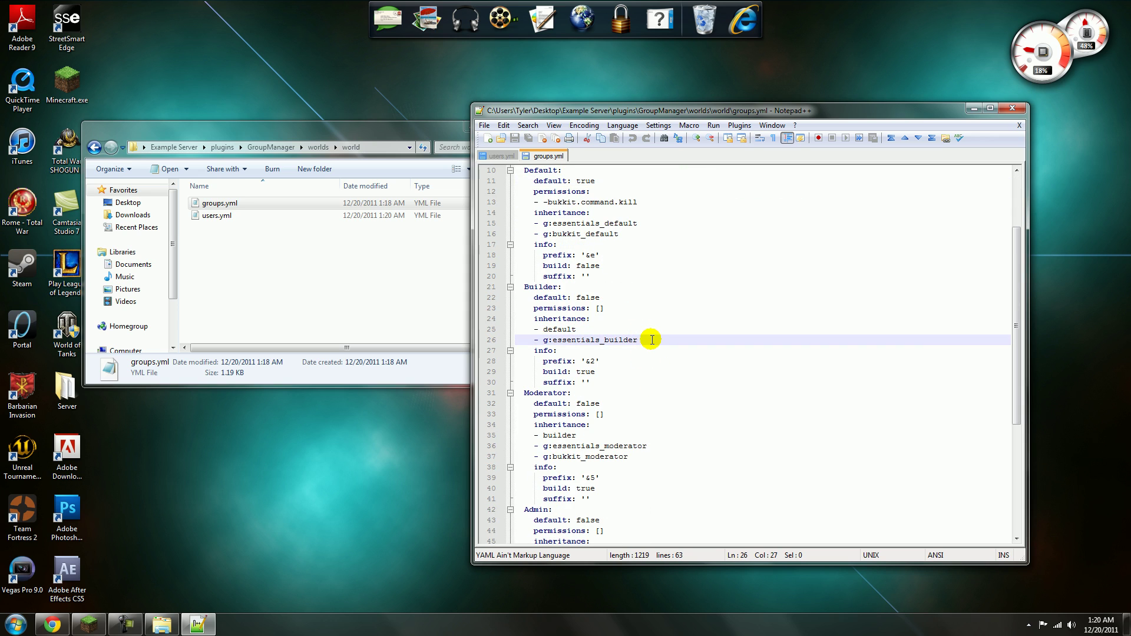
{"action": "left_click", "coordinate": [52, 624]}
{"action": "left_click", "coordinate": [413, 8]}
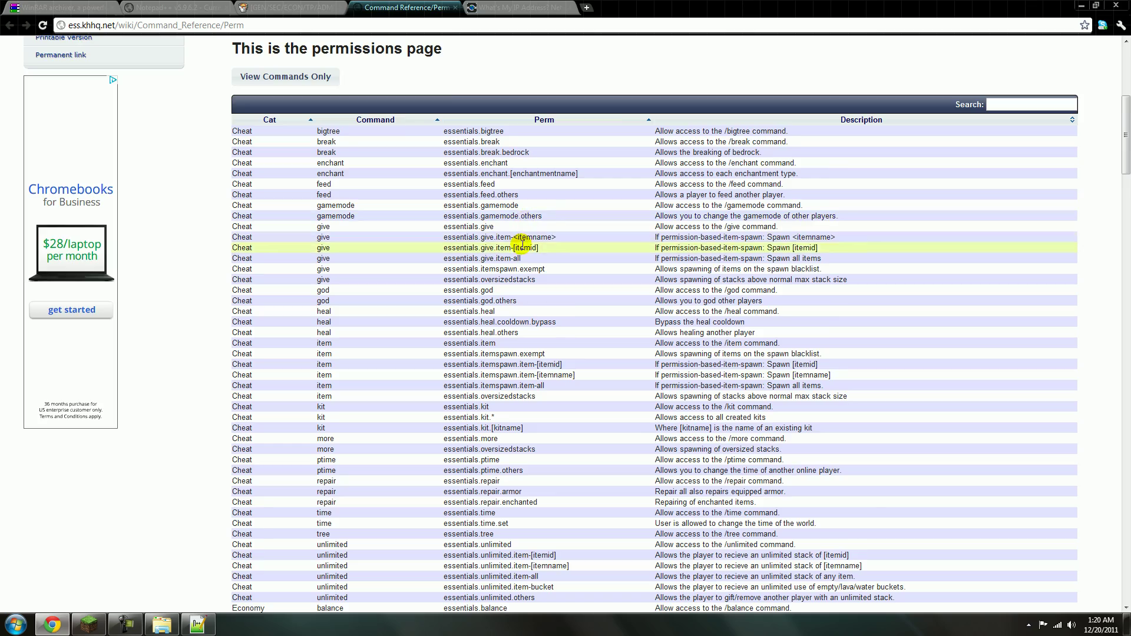
Step: Scroll to the Teleport rows and highlight the essentials.warp permission for /warp
{"action": "scroll", "coordinate": [522, 245], "scroll_direction": "down", "scroll_amount": 20}
{"action": "scroll", "coordinate": [521, 245], "scroll_direction": "down", "scroll_amount": 6}
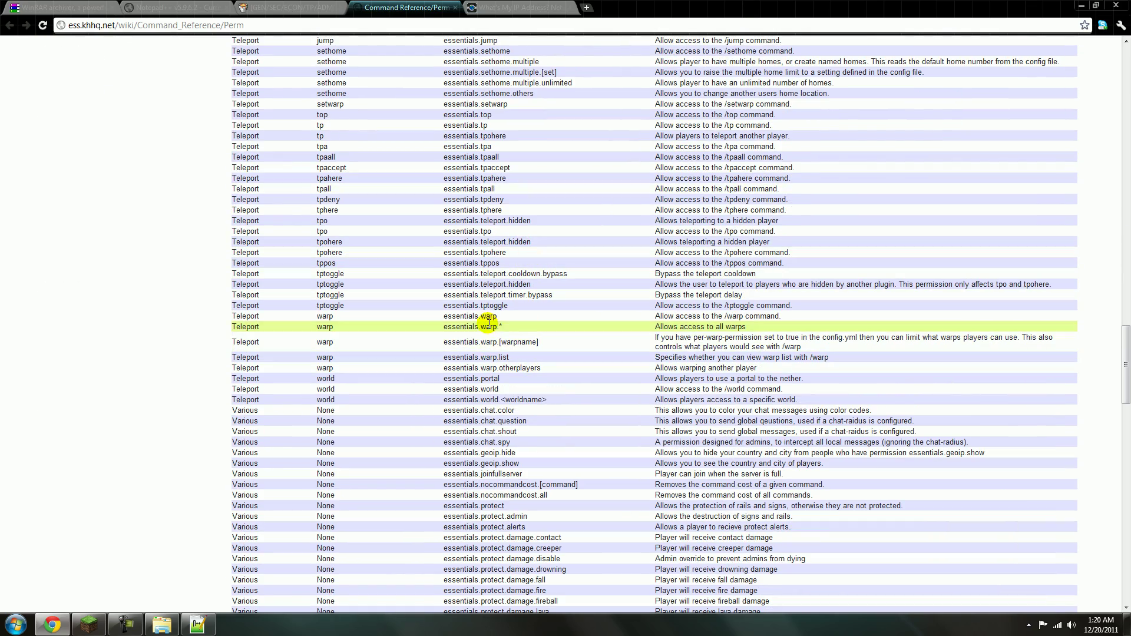
{"action": "left_click_drag", "start_coordinate": [498, 316], "coordinate": [451, 316]}
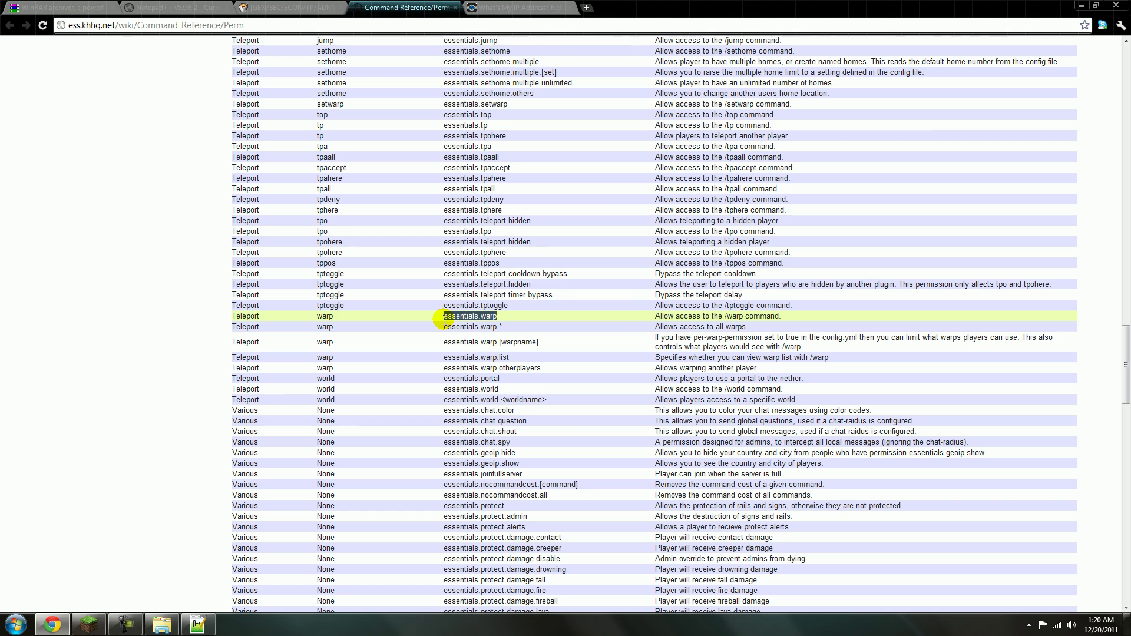
{"action": "left_click_drag", "start_coordinate": [723, 316], "coordinate": [743, 316]}
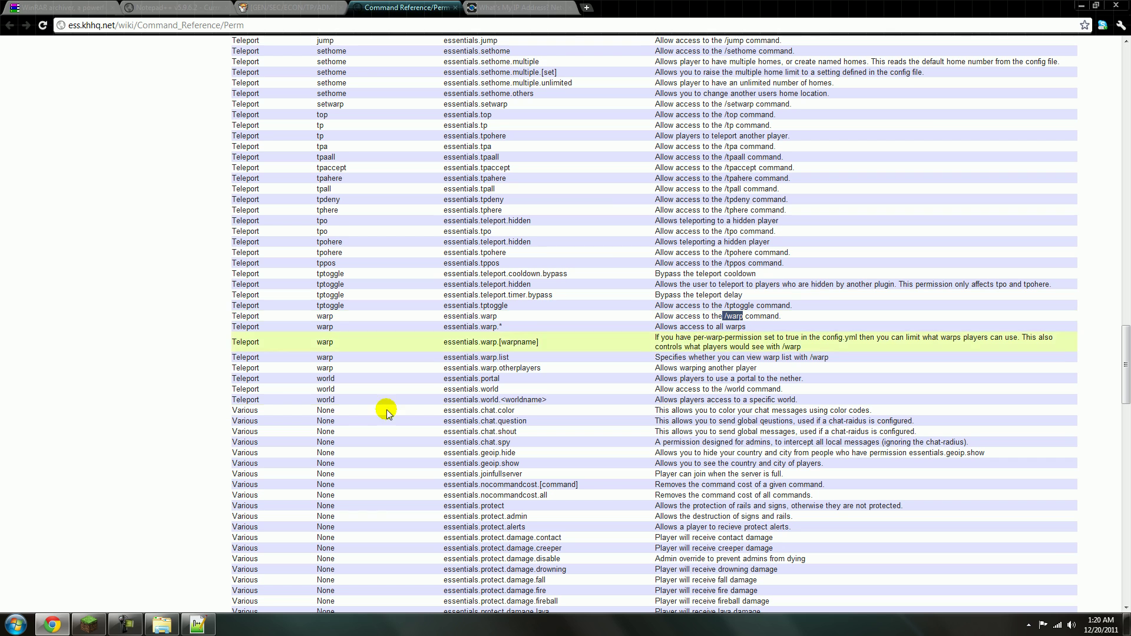
{"action": "left_click", "coordinate": [415, 317]}
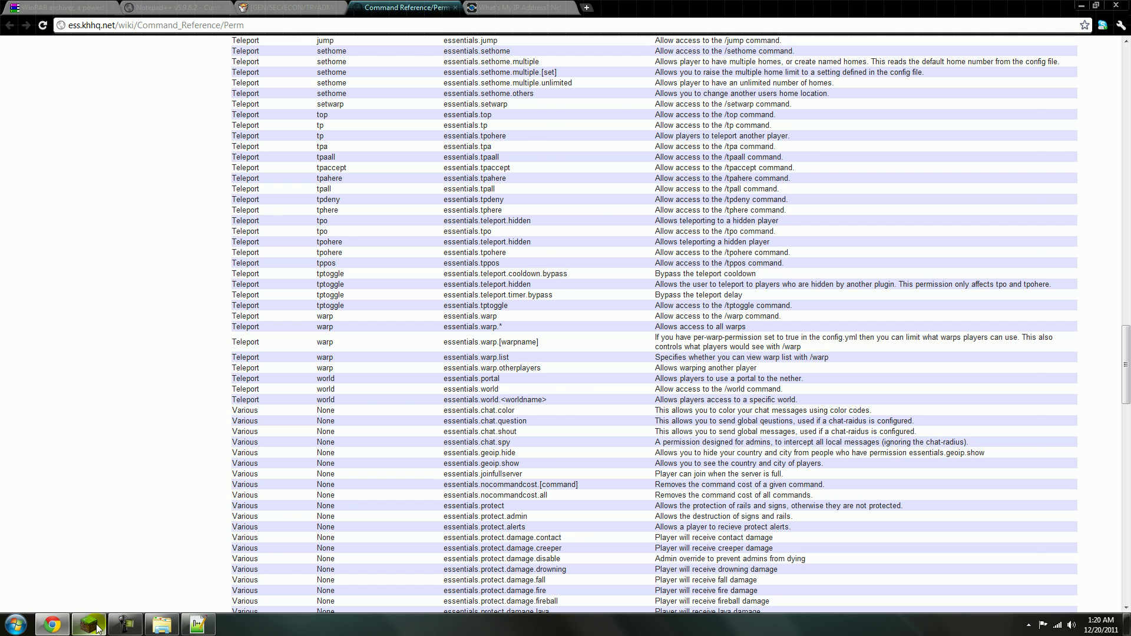
Step: Add essentials.warp and essentials.warp.[warpname] under Builder's inheritance in groups.yml and save
{"action": "left_click", "coordinate": [197, 625]}
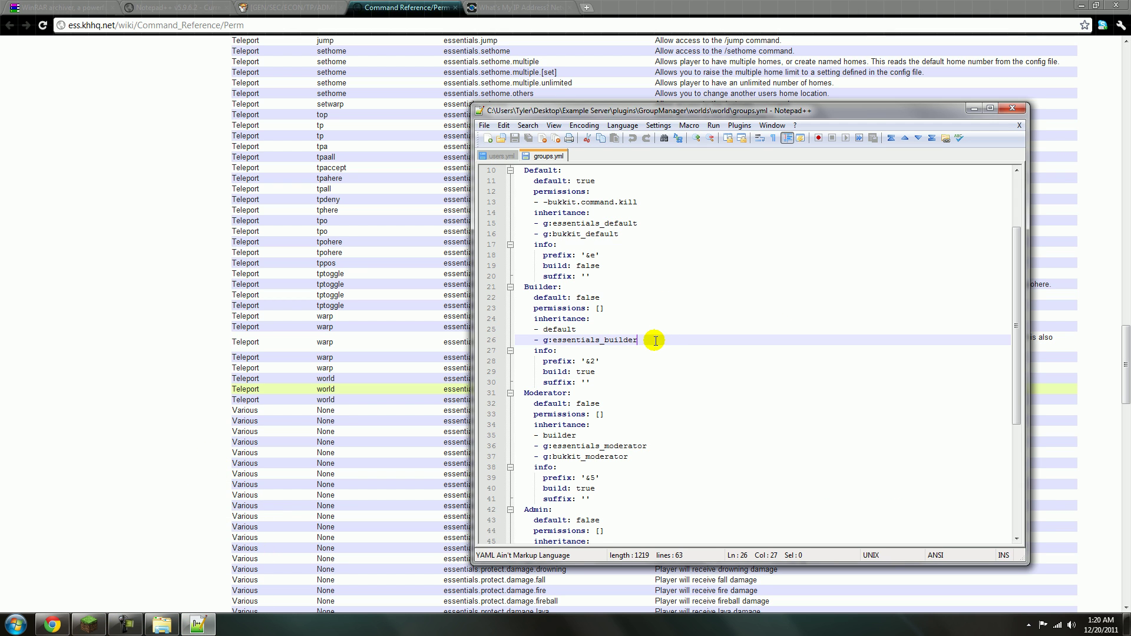
{"action": "key", "text": "Return"}
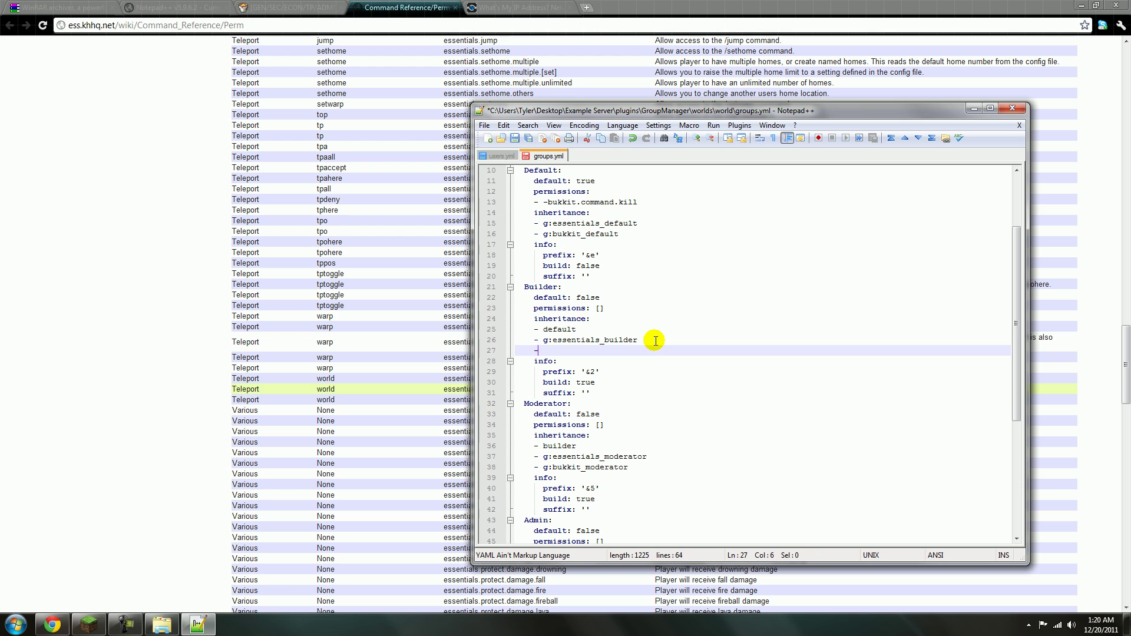
{"action": "type", "text": "-"}
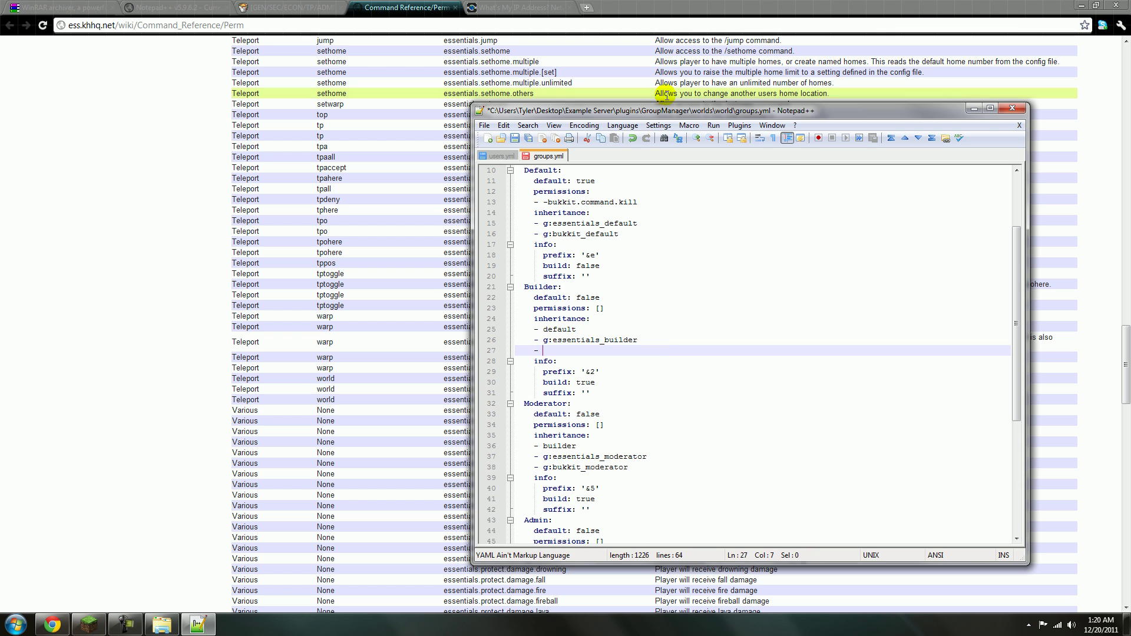
{"action": "left_click_drag", "start_coordinate": [669, 114], "coordinate": [808, 86]}
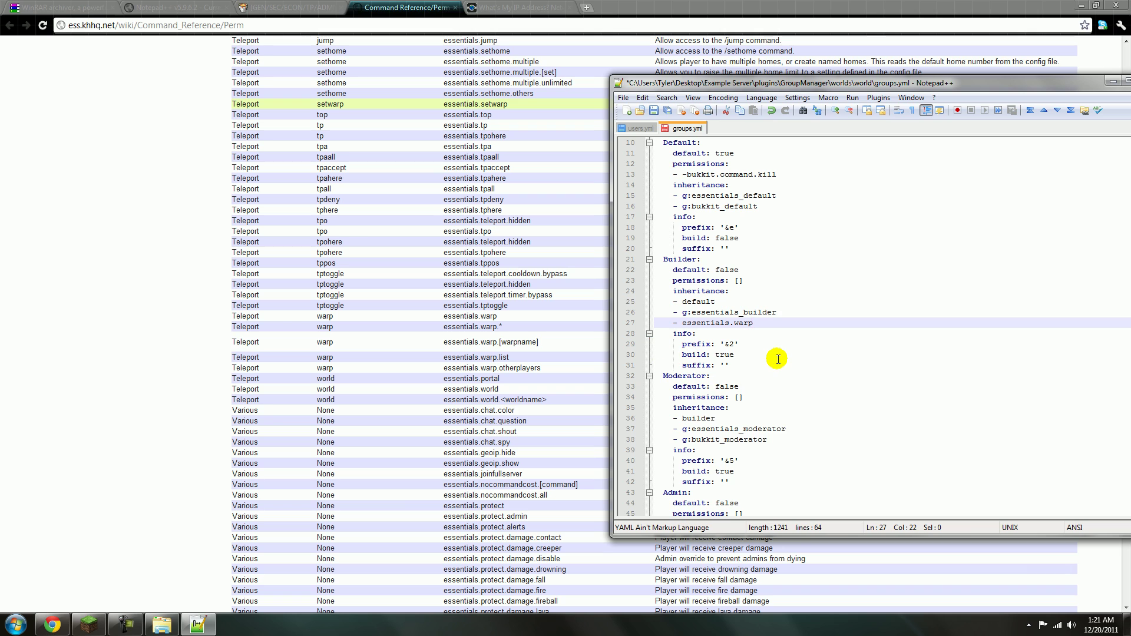
{"action": "key", "text": "Return"}
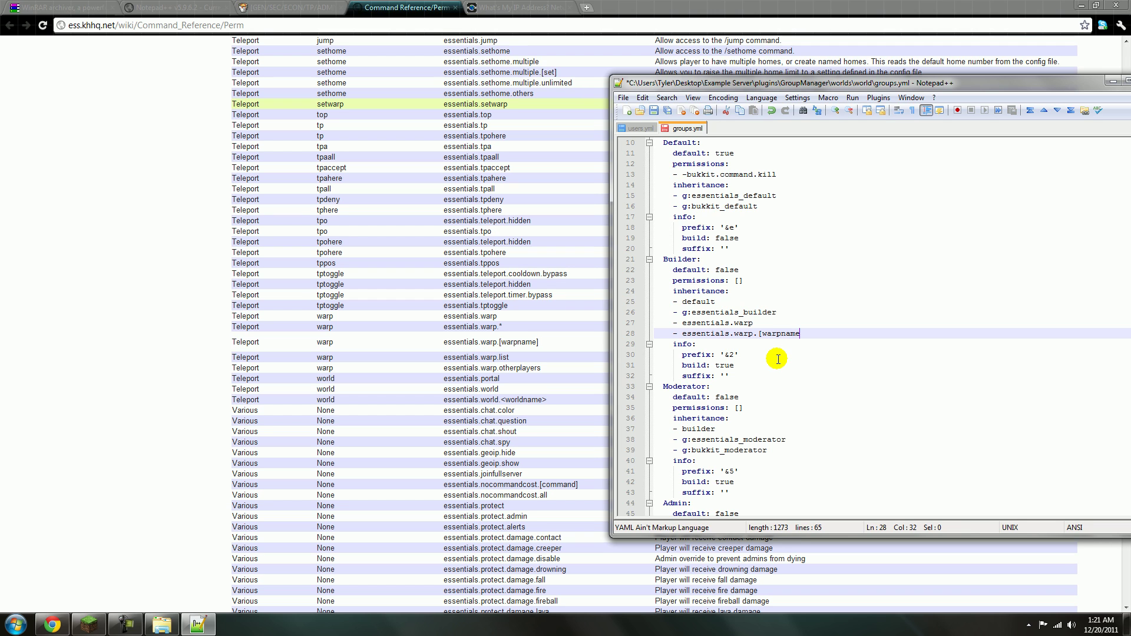
{"action": "left_click", "coordinate": [787, 310]}
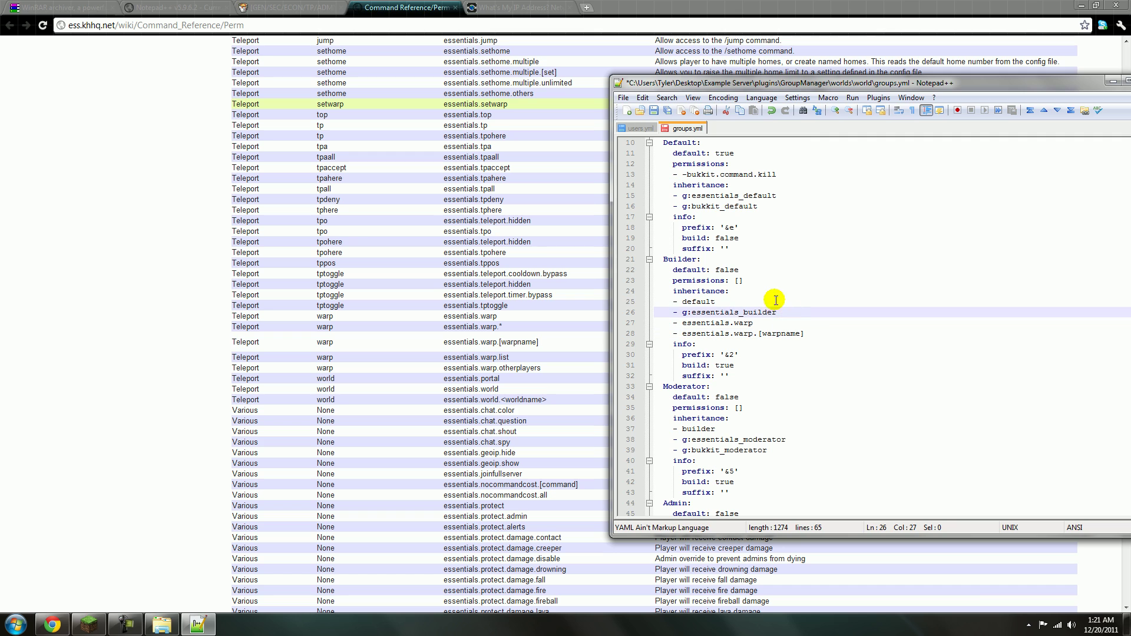
{"action": "left_click", "coordinate": [653, 111]}
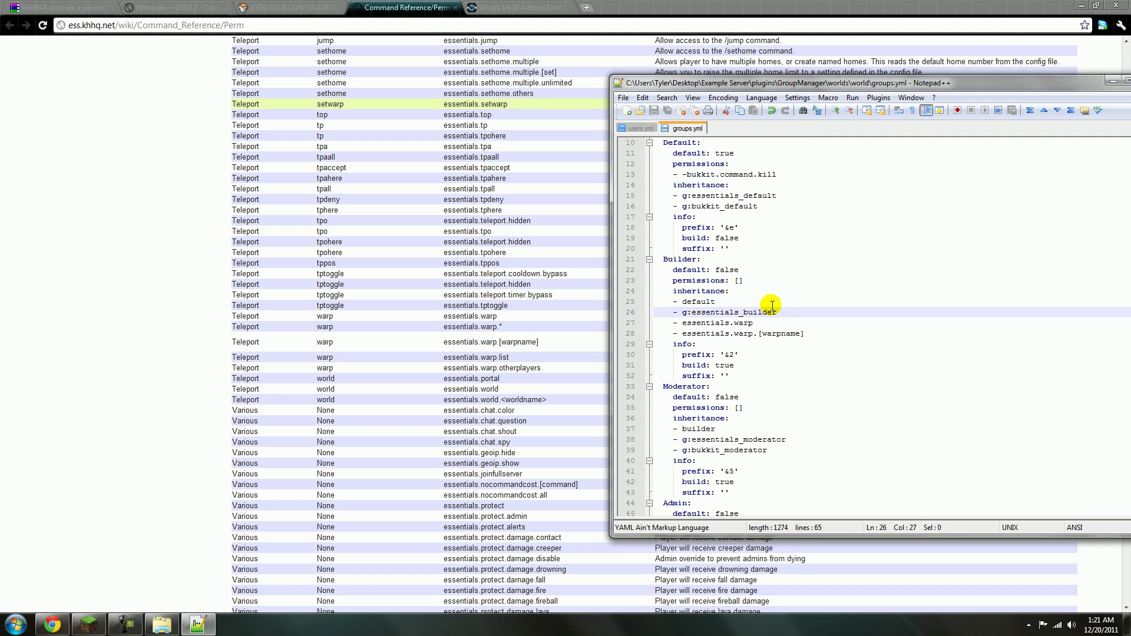
Step: Change the first user's group in users.yml from Builder to Admin and save
{"action": "left_click", "coordinate": [641, 128]}
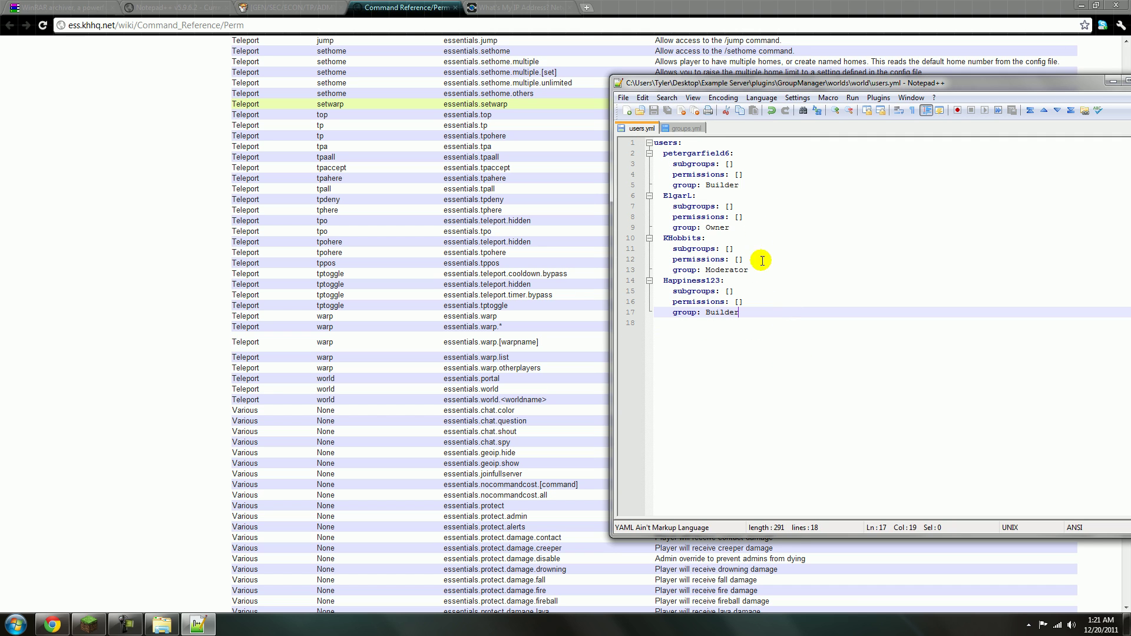
{"action": "left_click", "coordinate": [743, 184]}
{"action": "key", "text": "BackSpace"}
{"action": "key", "text": "BackSpace"}
{"action": "key", "text": "BackSpace"}
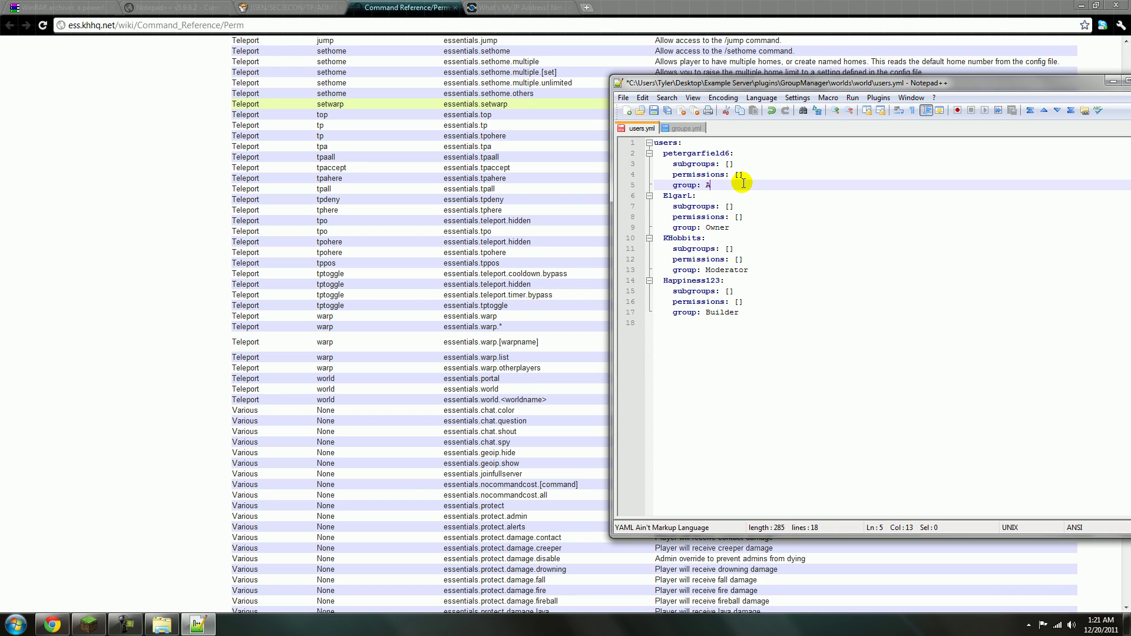
{"action": "left_click", "coordinate": [654, 111]}
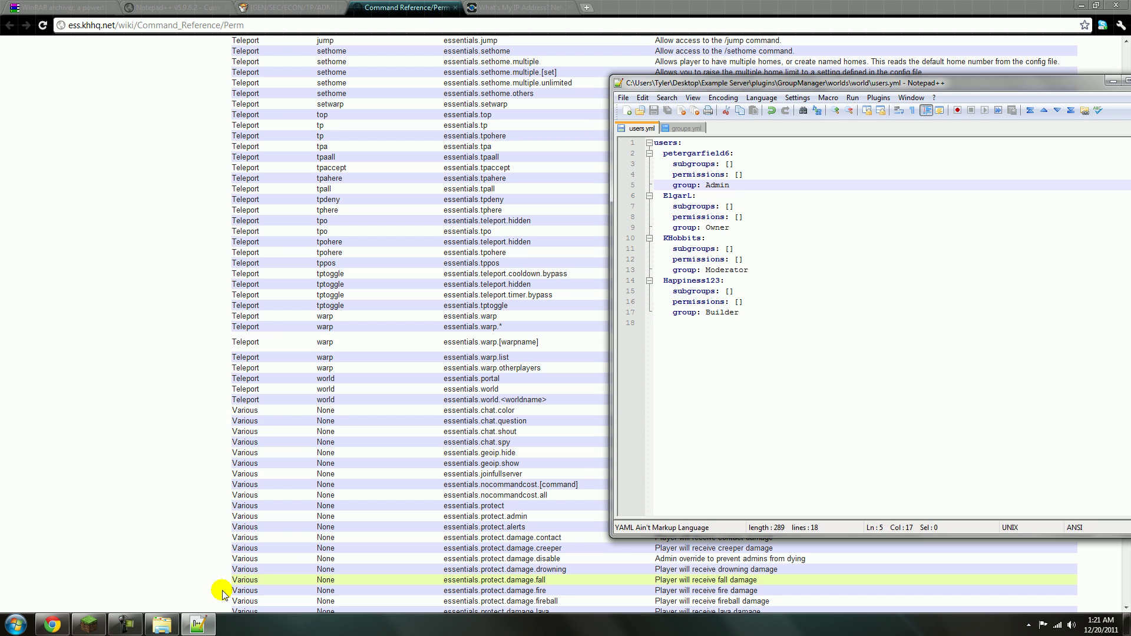
Step: Start the server with Start.bat and join it from Minecraft's multiplayer list
{"action": "left_click", "coordinate": [89, 624]}
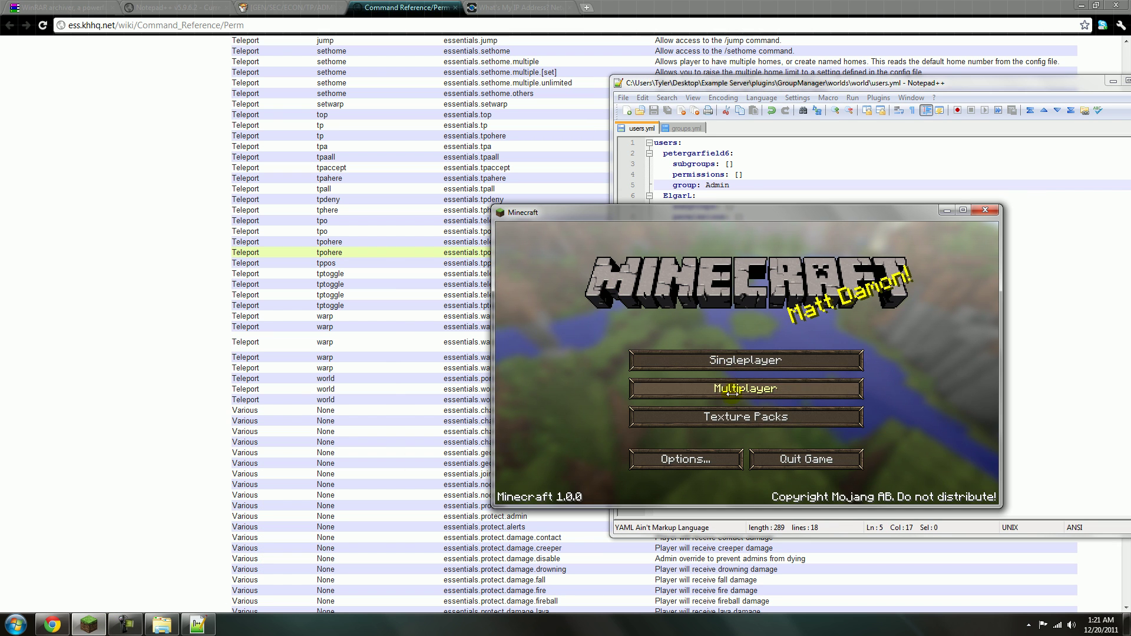
{"action": "left_click", "coordinate": [162, 624]}
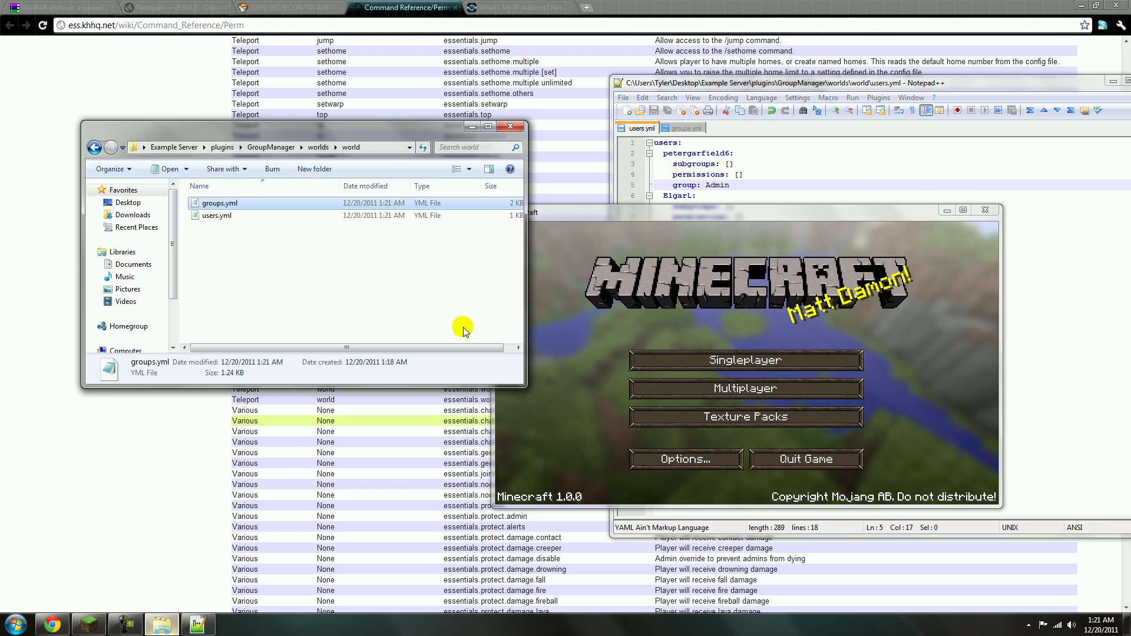
{"action": "left_click", "coordinate": [171, 147]}
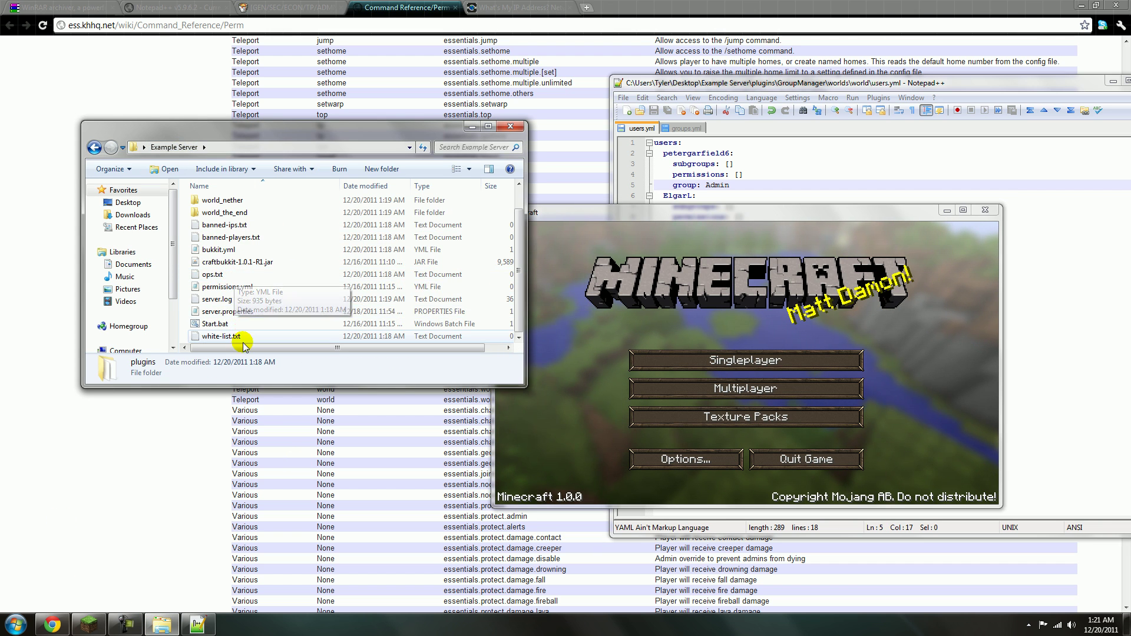
{"action": "double_click", "coordinate": [215, 324]}
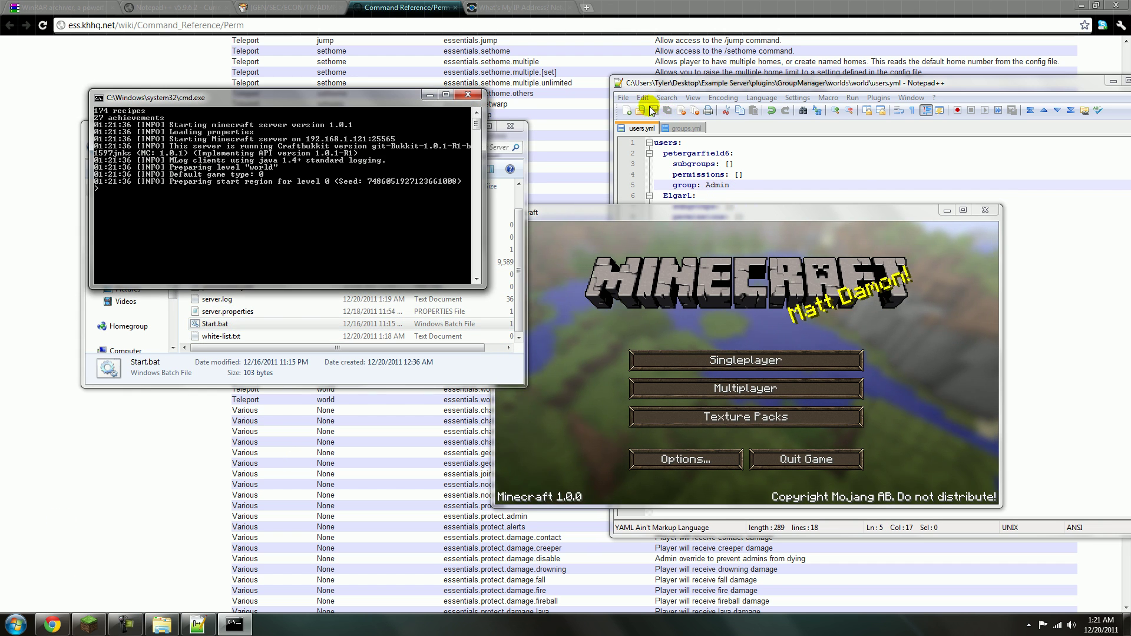
{"action": "left_click", "coordinate": [695, 213]}
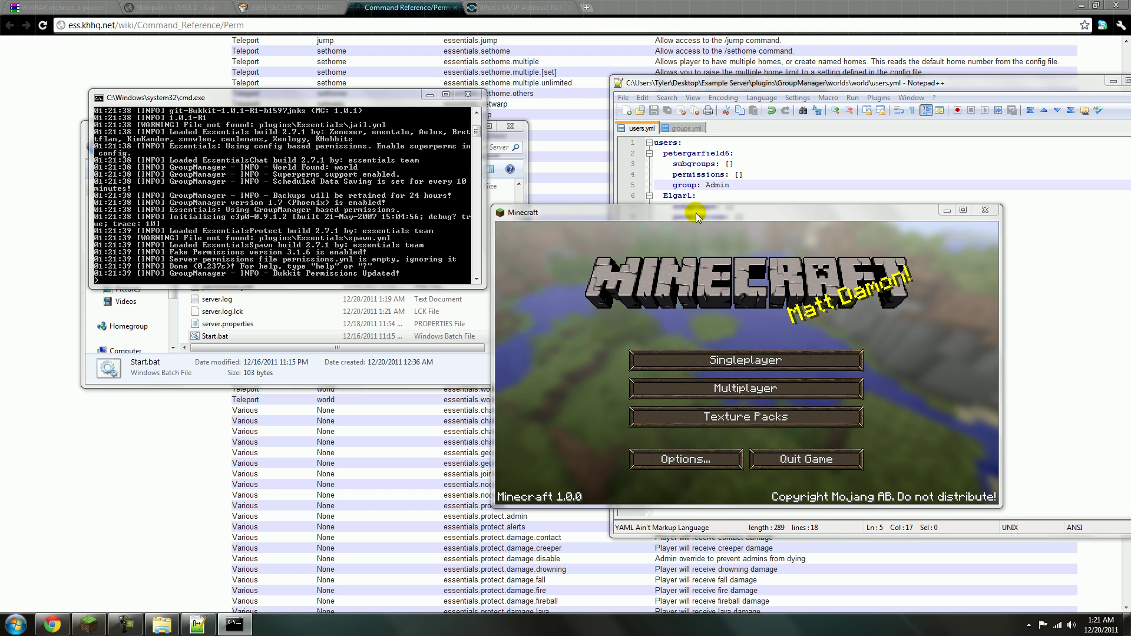
{"action": "left_click", "coordinate": [745, 389]}
{"action": "double_click", "coordinate": [708, 408]}
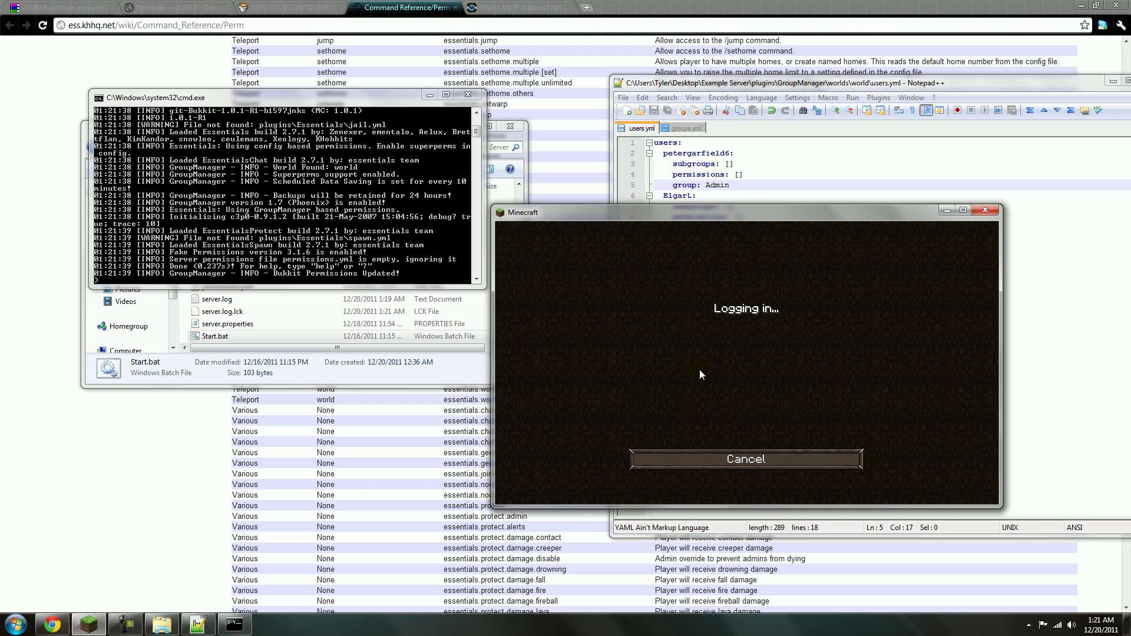
Step: Create a new warp with /setwarp in chat, then disconnect to the title screen
{"action": "key", "text": "w"}
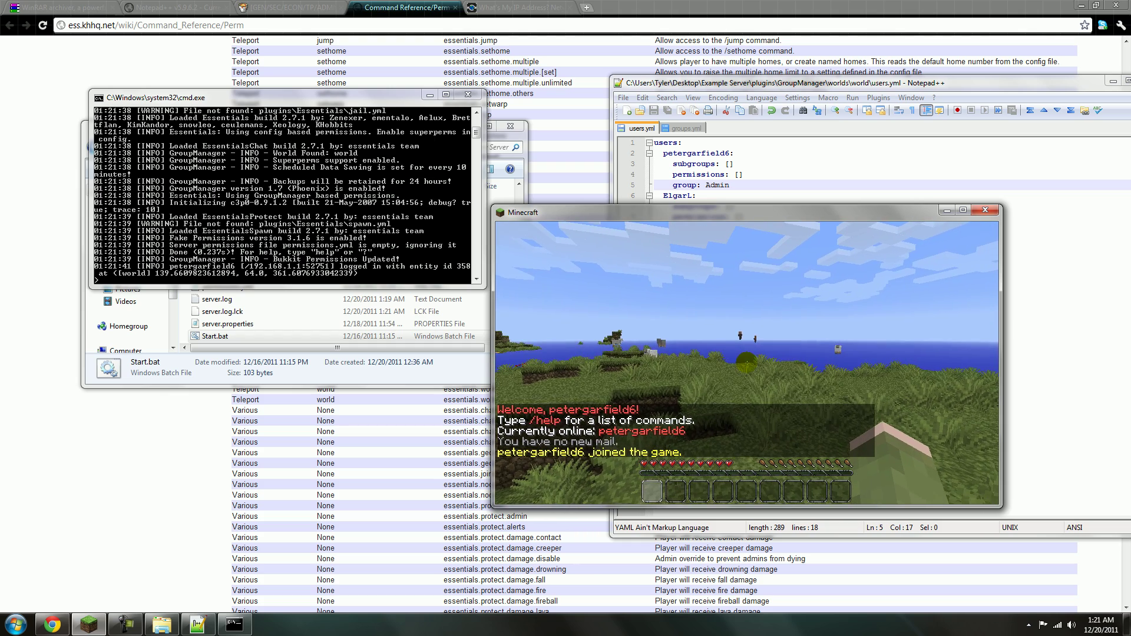
{"action": "key", "text": "slash"}
{"action": "type", "text": "setwarp "}
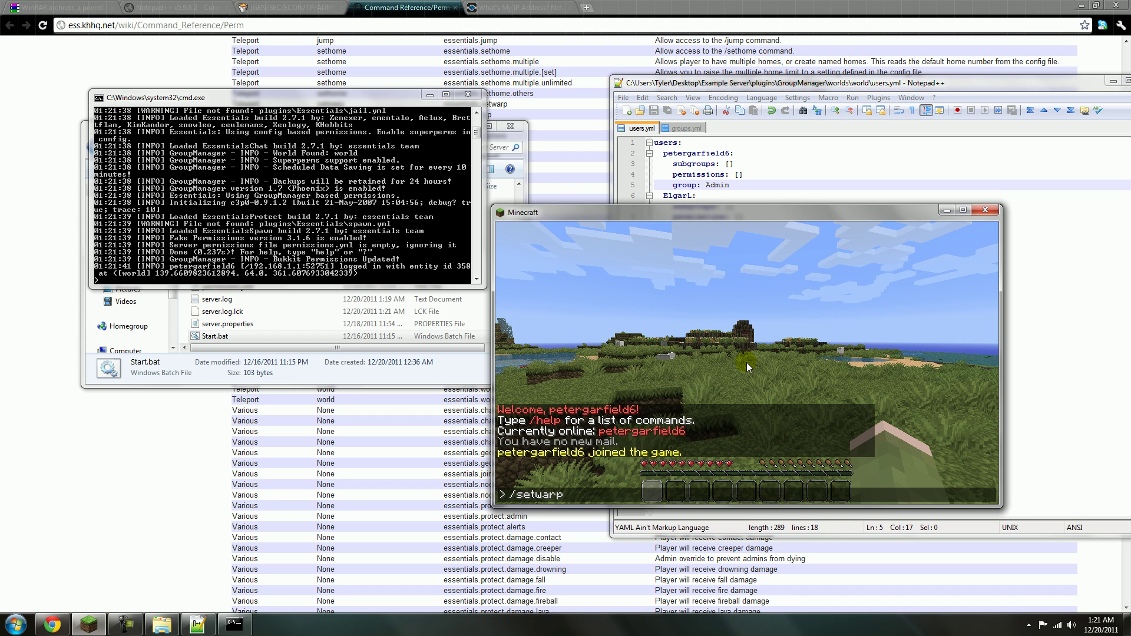
{"action": "type", "text": "Peter"}
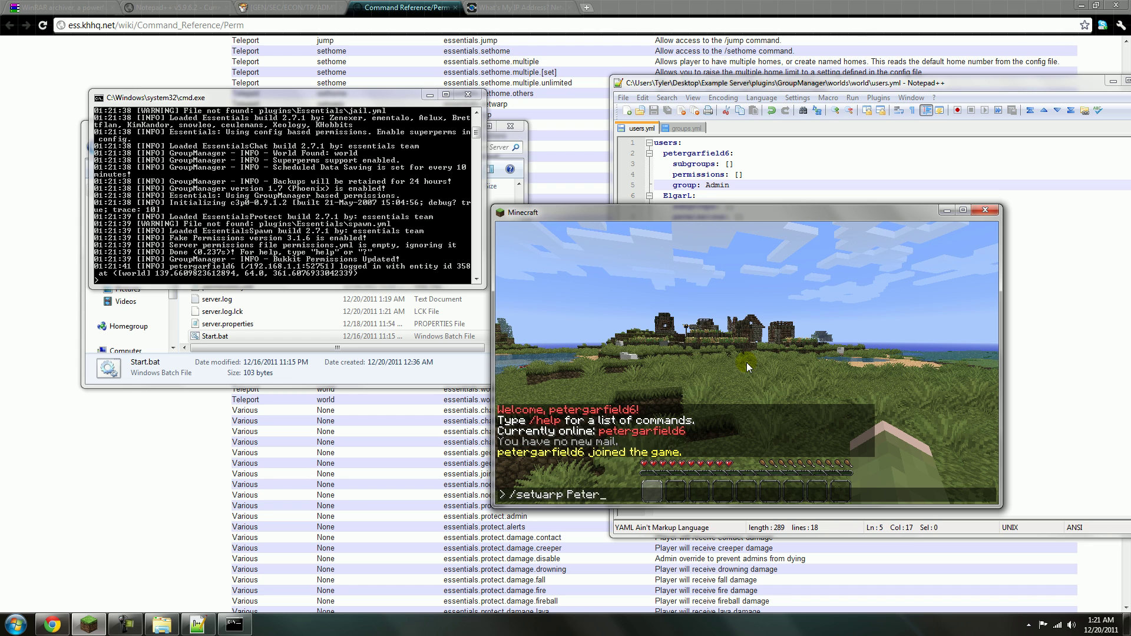
{"action": "key", "text": "Return"}
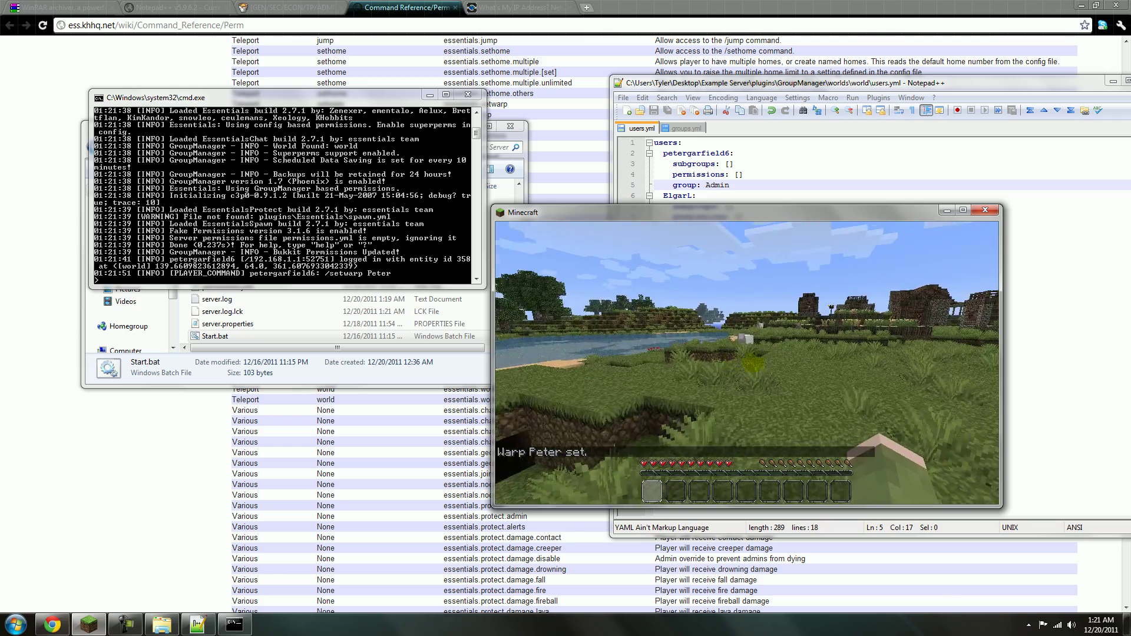
{"action": "key", "text": "Escape"}
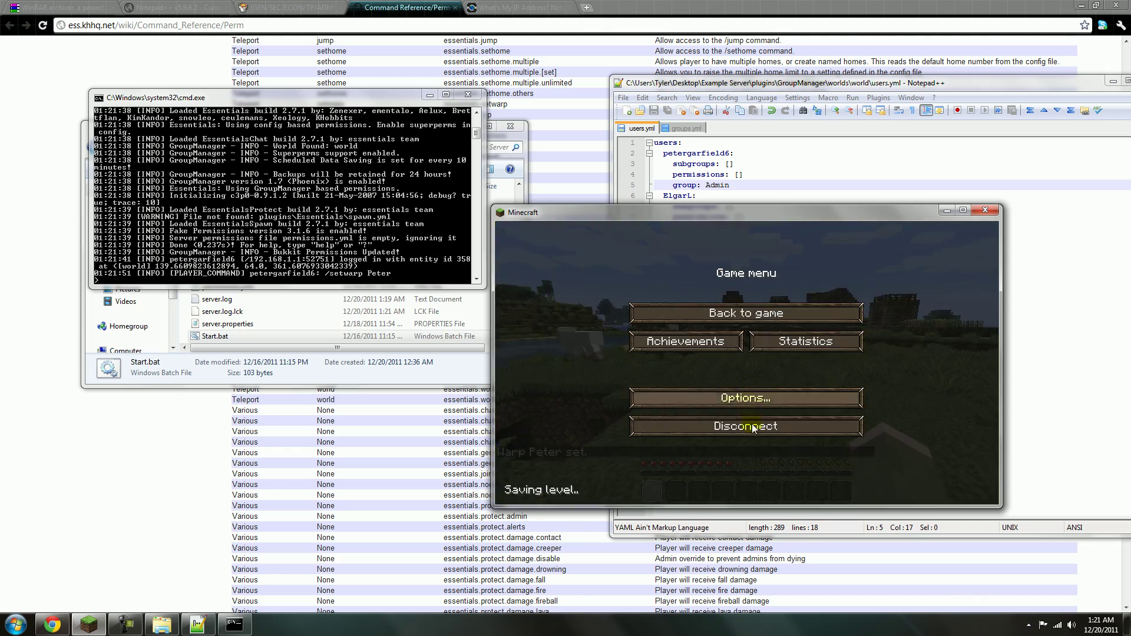
{"action": "left_click", "coordinate": [740, 426]}
Step: Shut down the server by entering stop in the server console
{"action": "left_click", "coordinate": [303, 203]}
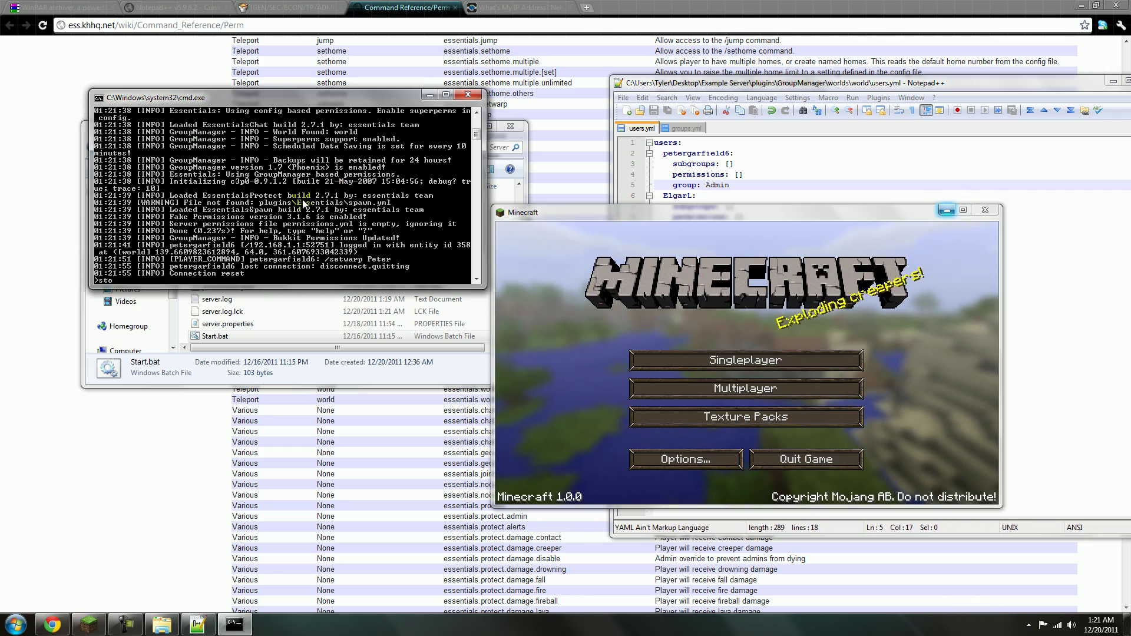
{"action": "type", "text": "stop"}
{"action": "key", "text": "Return"}
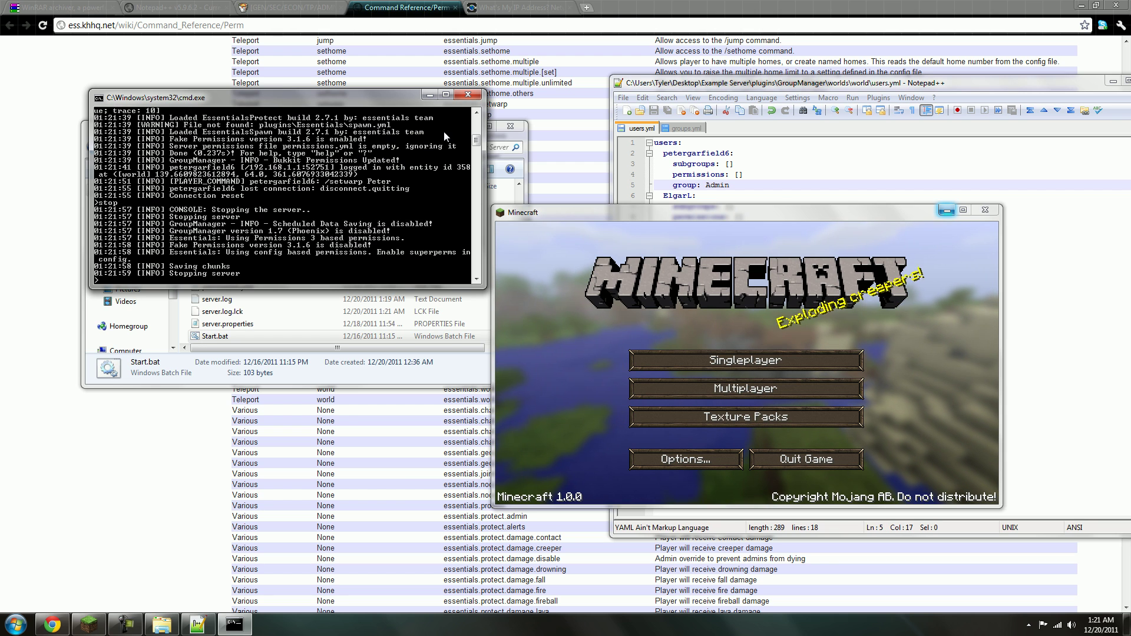
Step: Set the first user's group in users.yml back to Builder, save, and restart the server via Start.bat
{"action": "left_click", "coordinate": [469, 98]}
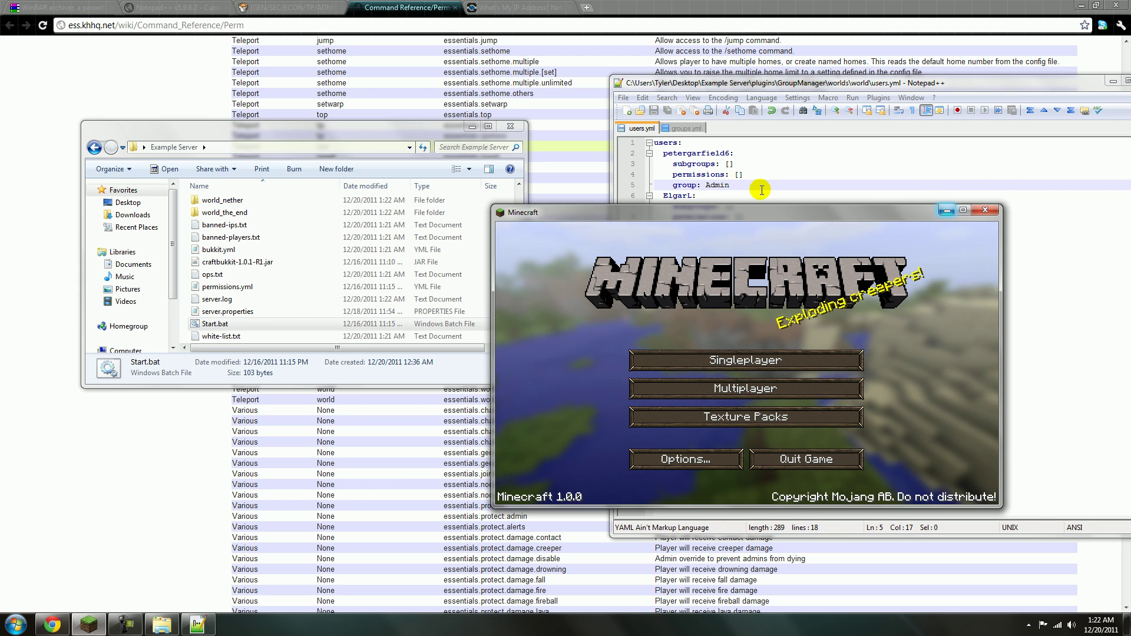
{"action": "left_click", "coordinate": [740, 185]}
{"action": "key", "text": "BackSpace"}
{"action": "key", "text": "BackSpace"}
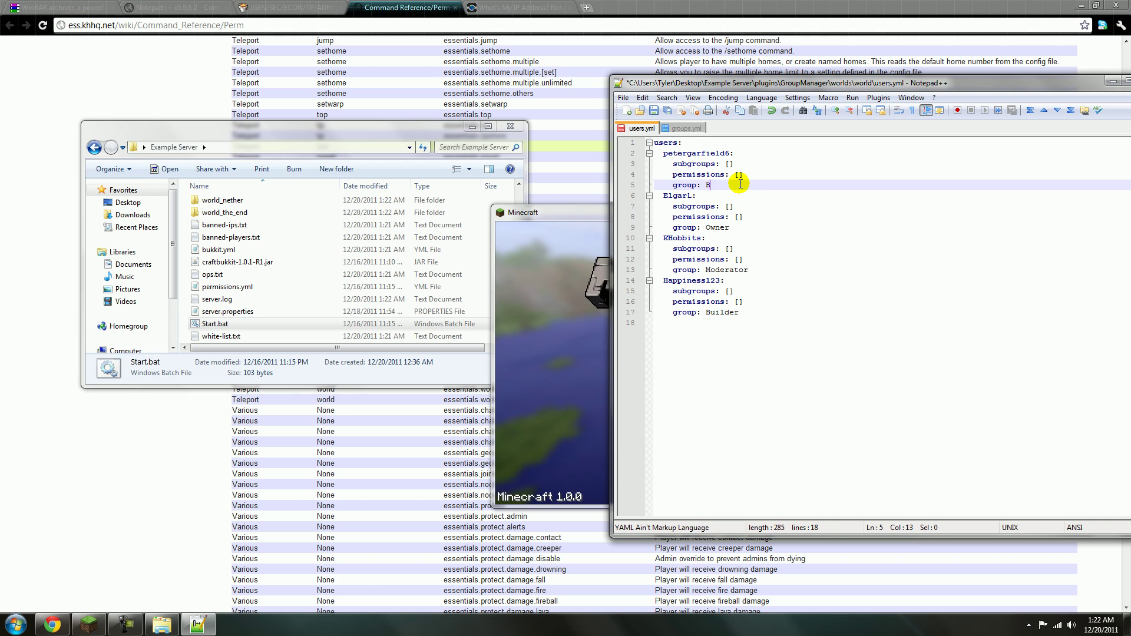
{"action": "left_click", "coordinate": [653, 111]}
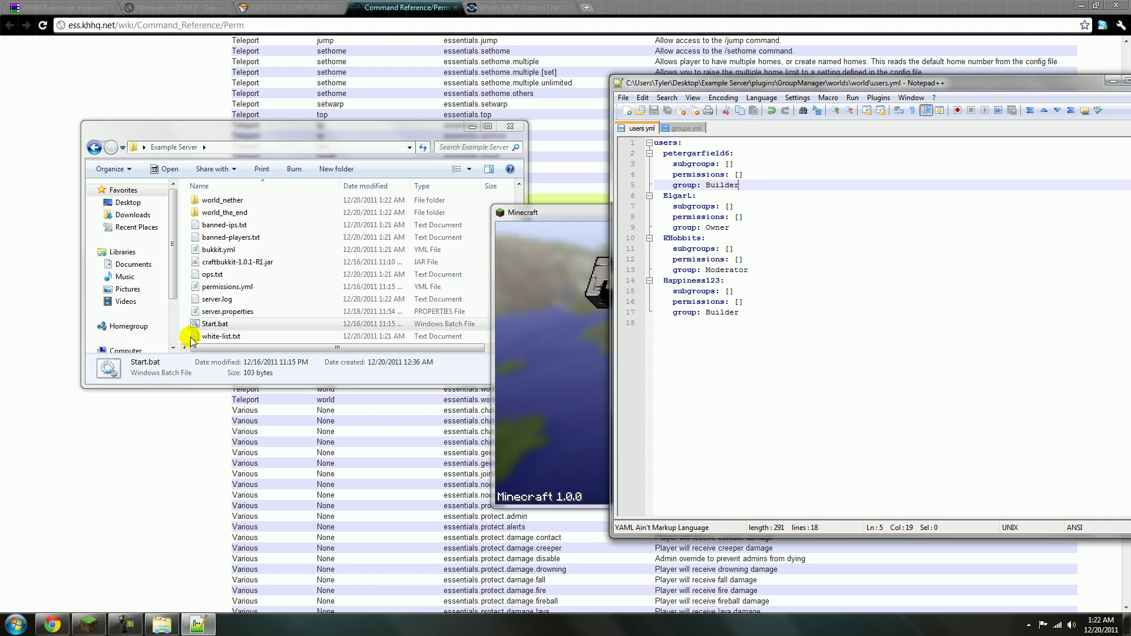
{"action": "double_click", "coordinate": [217, 323]}
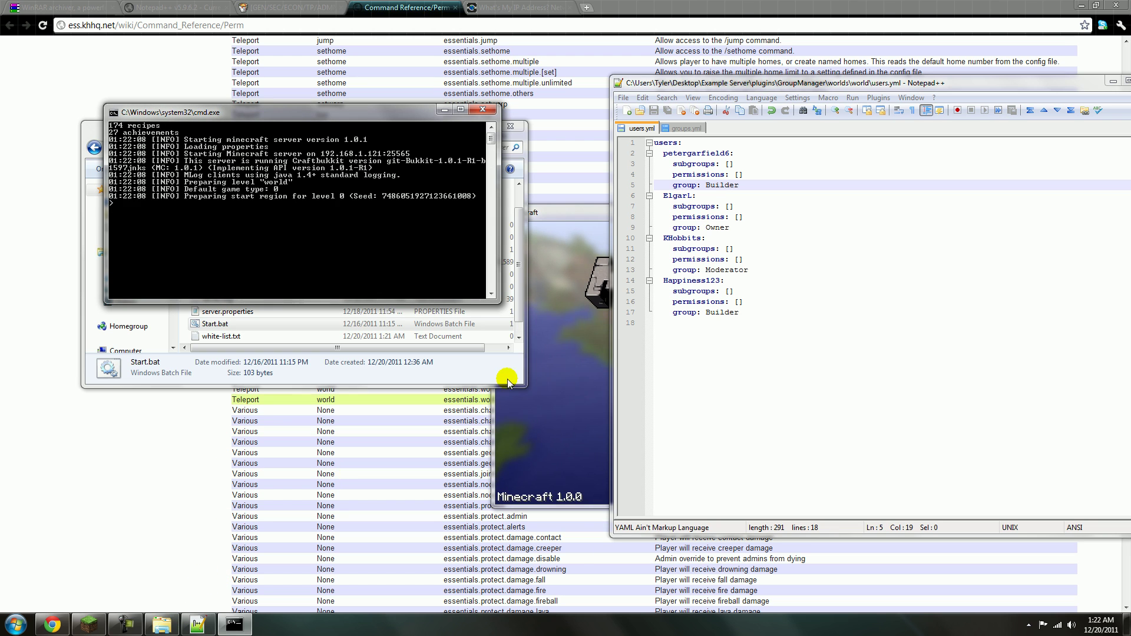
{"action": "left_click", "coordinate": [566, 358]}
Step: Join the local server from the Multiplayer server list
{"action": "left_click", "coordinate": [723, 357]}
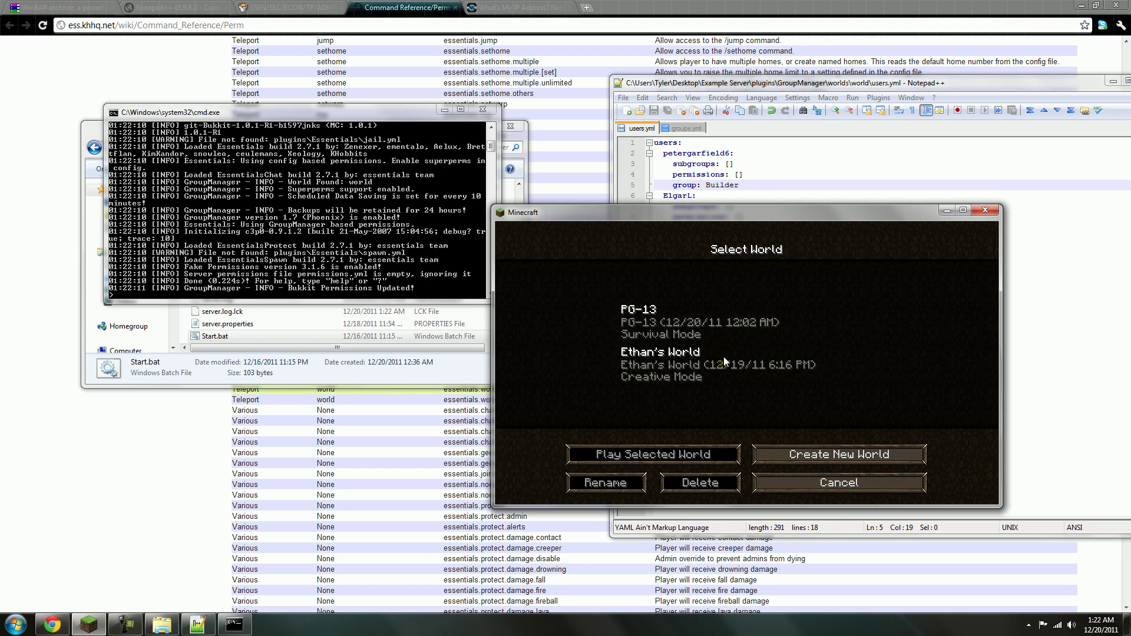
{"action": "left_click", "coordinate": [811, 479]}
{"action": "left_click", "coordinate": [748, 389]}
{"action": "double_click", "coordinate": [723, 415]}
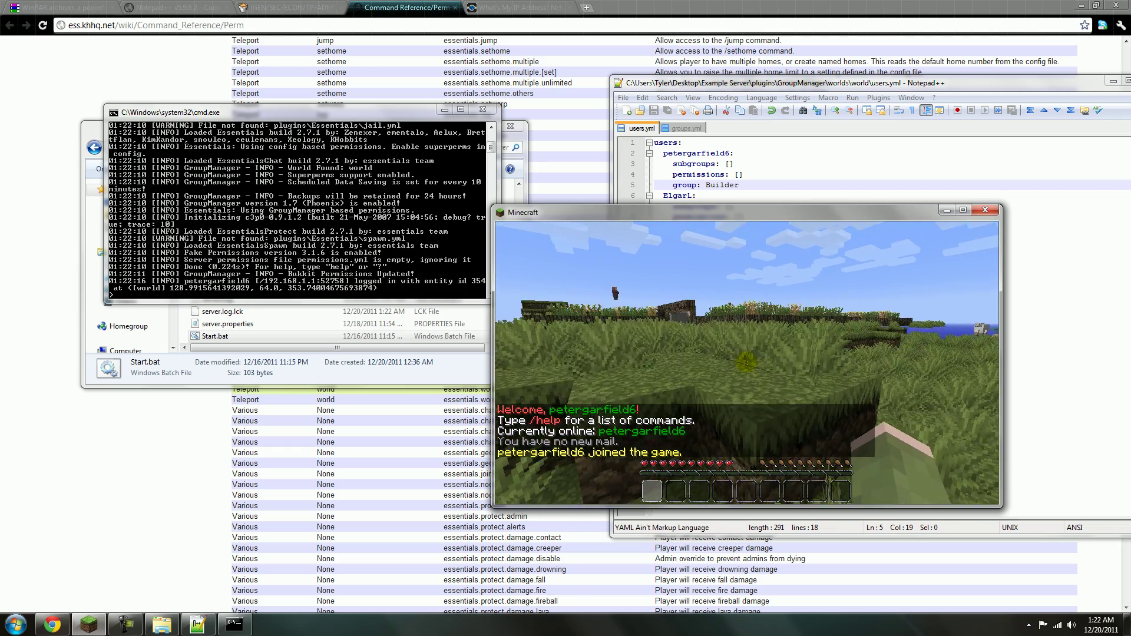
Step: Run /warp peter and /warp successfully, then confirm /setwarp L is denied
{"action": "type", "text": "/warp peter"}
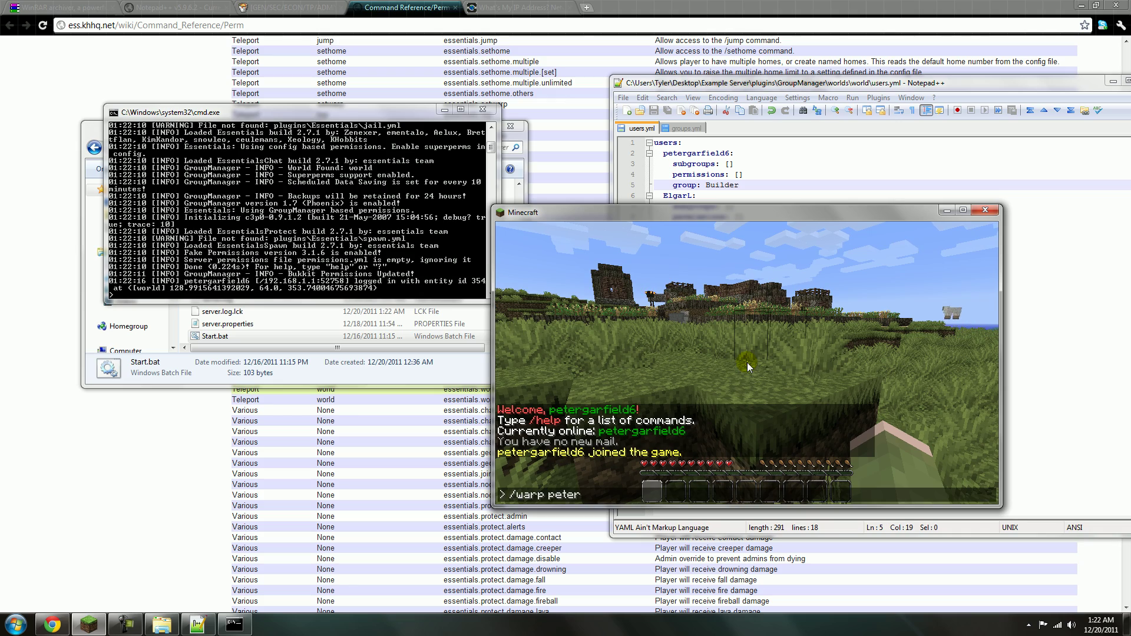
{"action": "key", "text": "Return"}
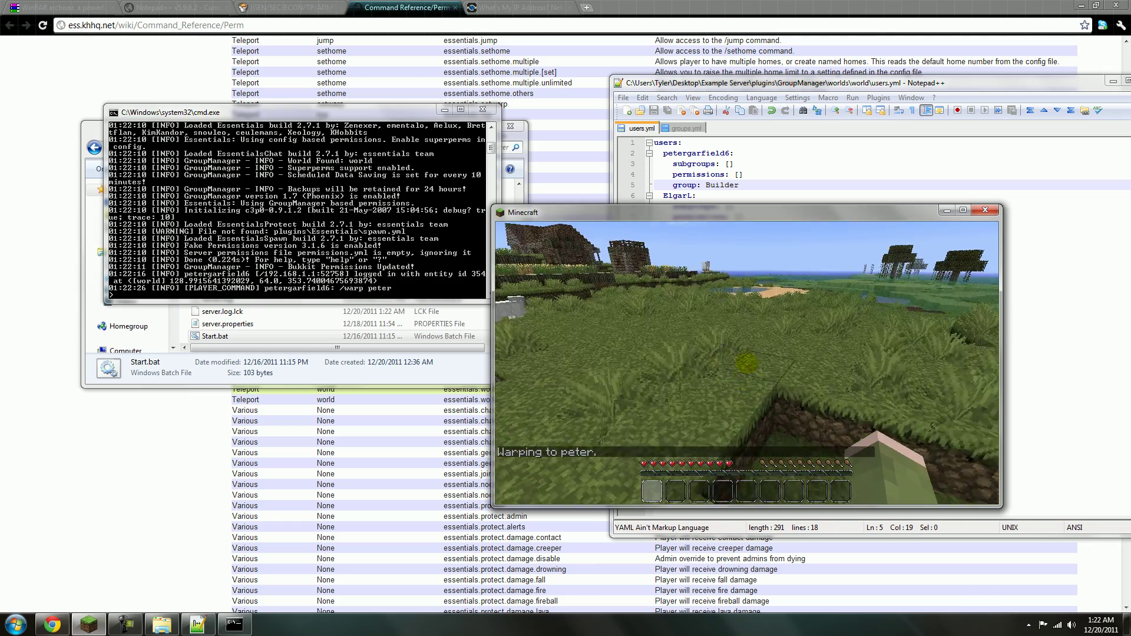
{"action": "type", "text": "t/warp"}
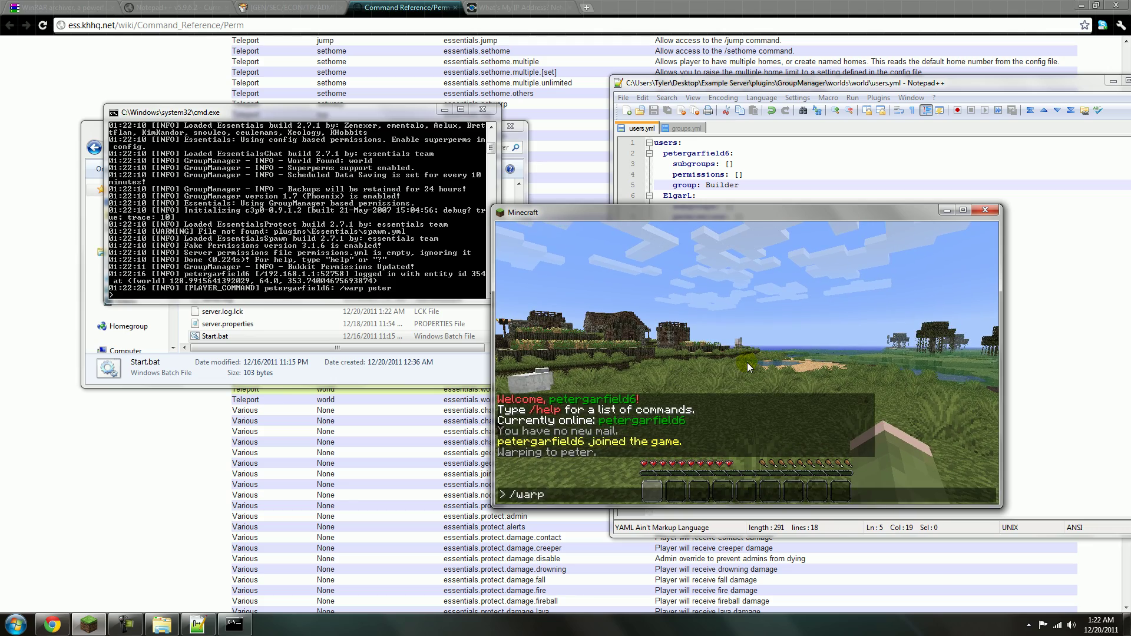
{"action": "key", "text": "Return"}
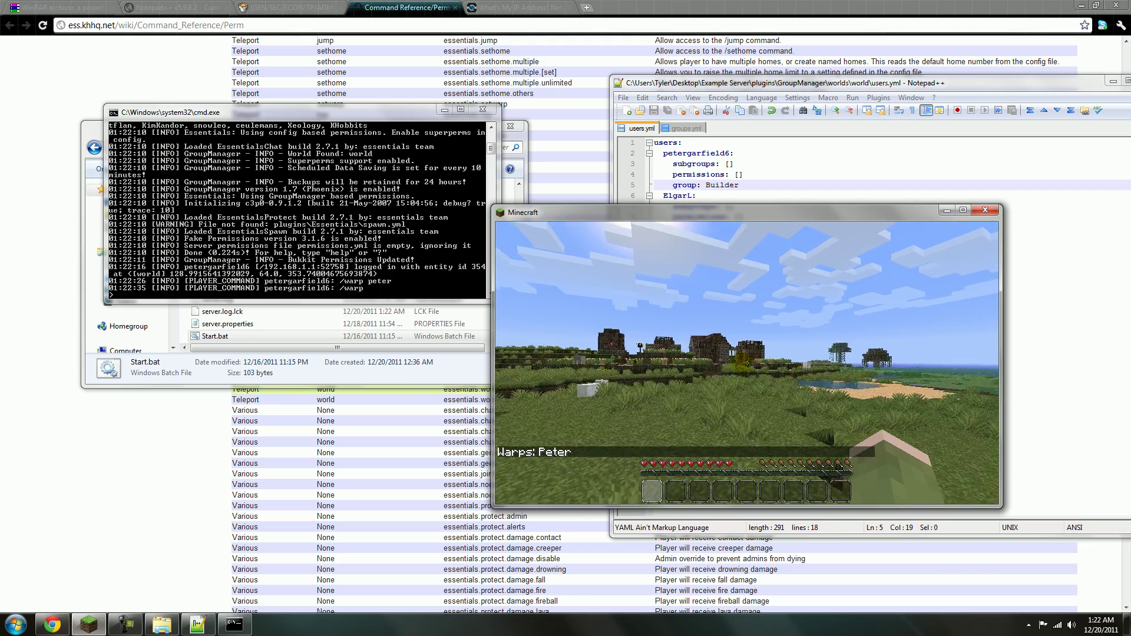
{"action": "type", "text": "t"}
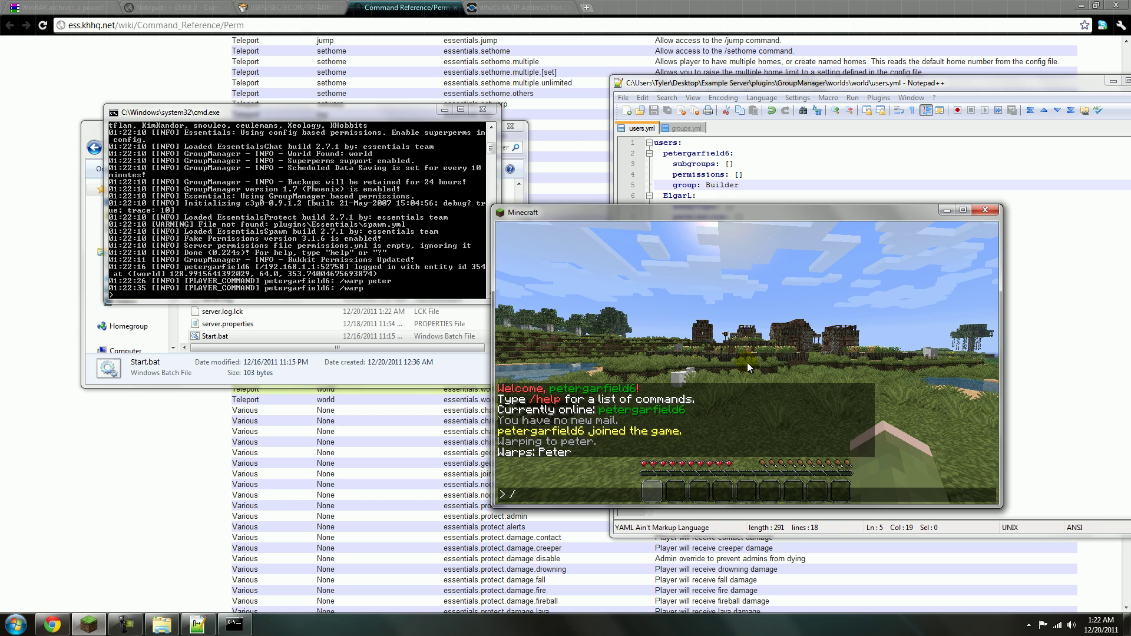
{"action": "type", "text": "/setwarp"}
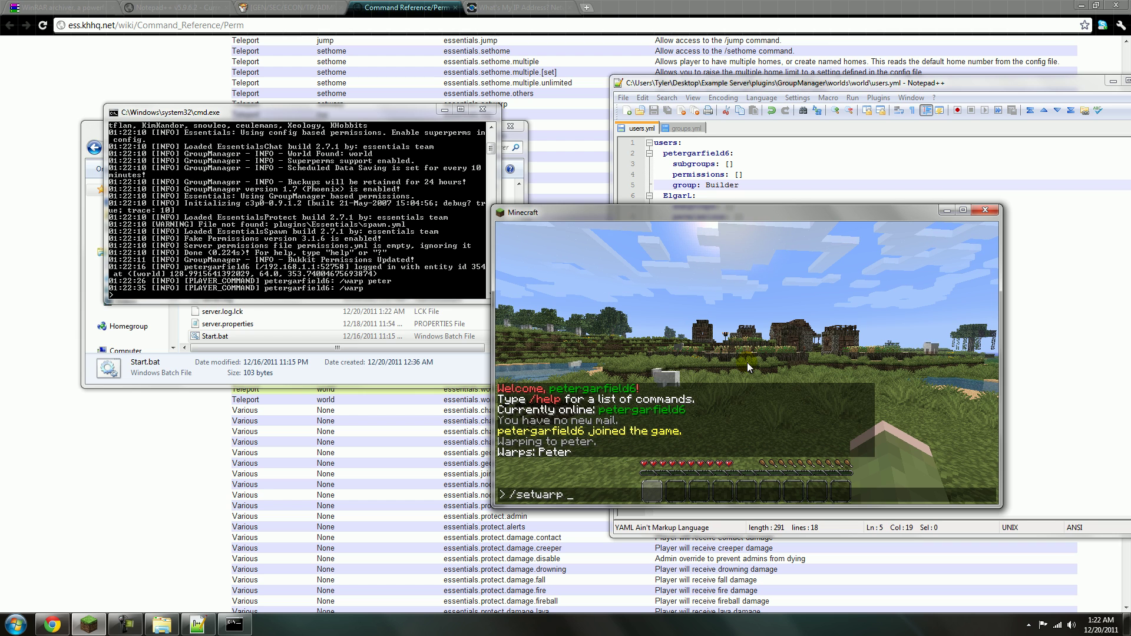
{"action": "type", "text": " L"}
{"action": "key", "text": "Return"}
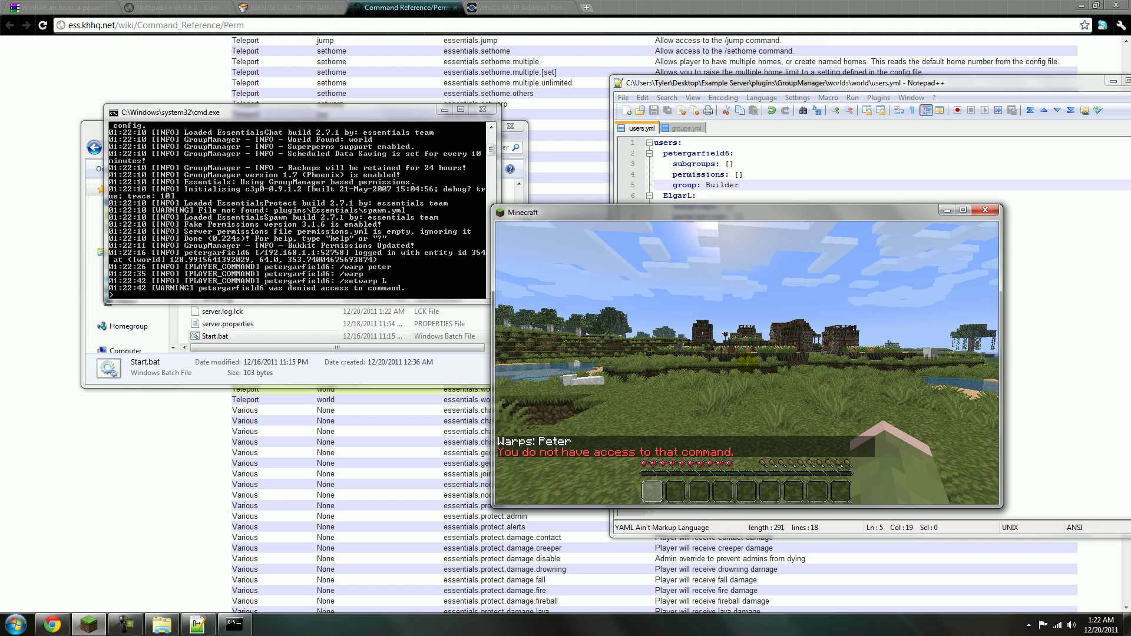
Step: Walk toward the village and bring up the game menu
{"action": "key", "text": "w"}
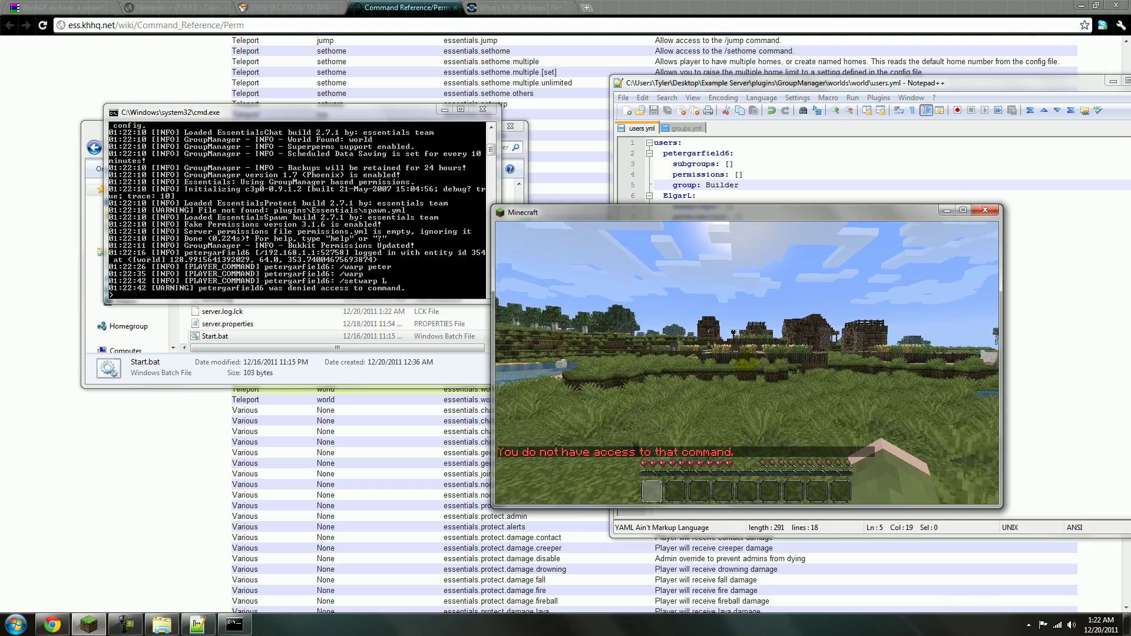
{"action": "key", "text": "w"}
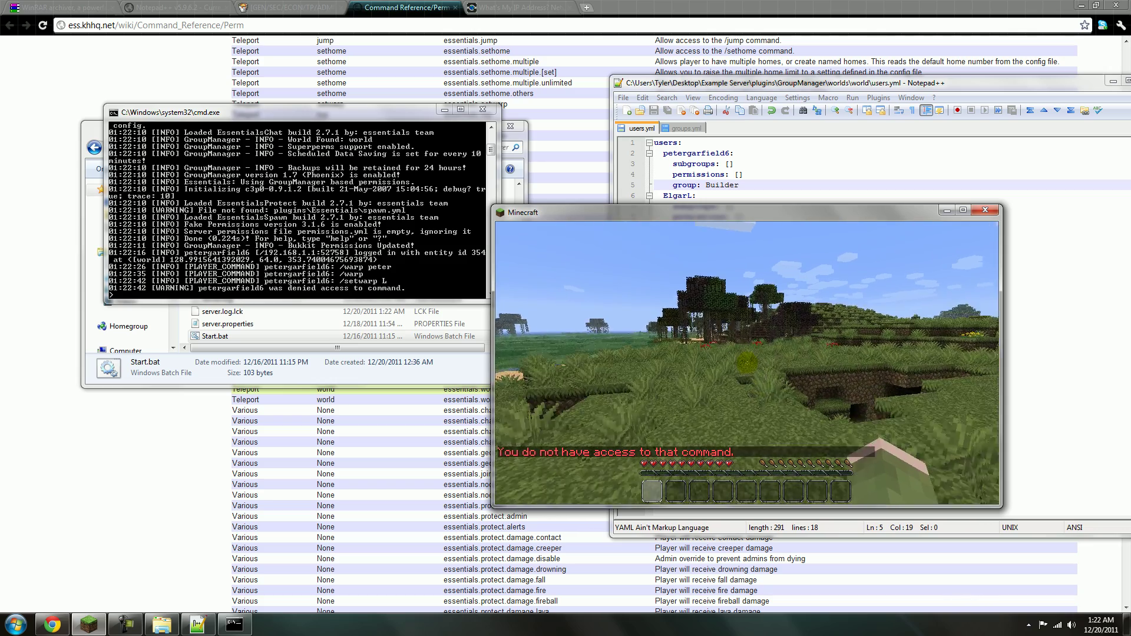
{"action": "key", "text": "Escape"}
Step: Disconnect from the server, stop it with the stop command, and close its console
{"action": "left_click", "coordinate": [750, 429]}
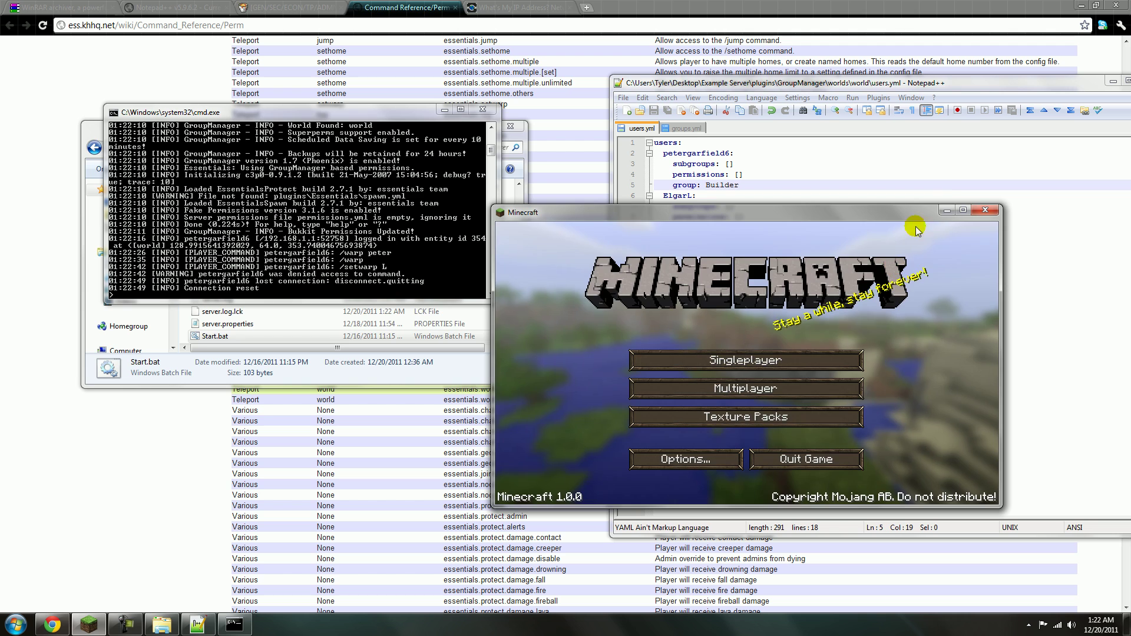
{"action": "left_click", "coordinate": [947, 210]}
{"action": "left_click", "coordinate": [203, 232]}
{"action": "type", "text": "stop"}
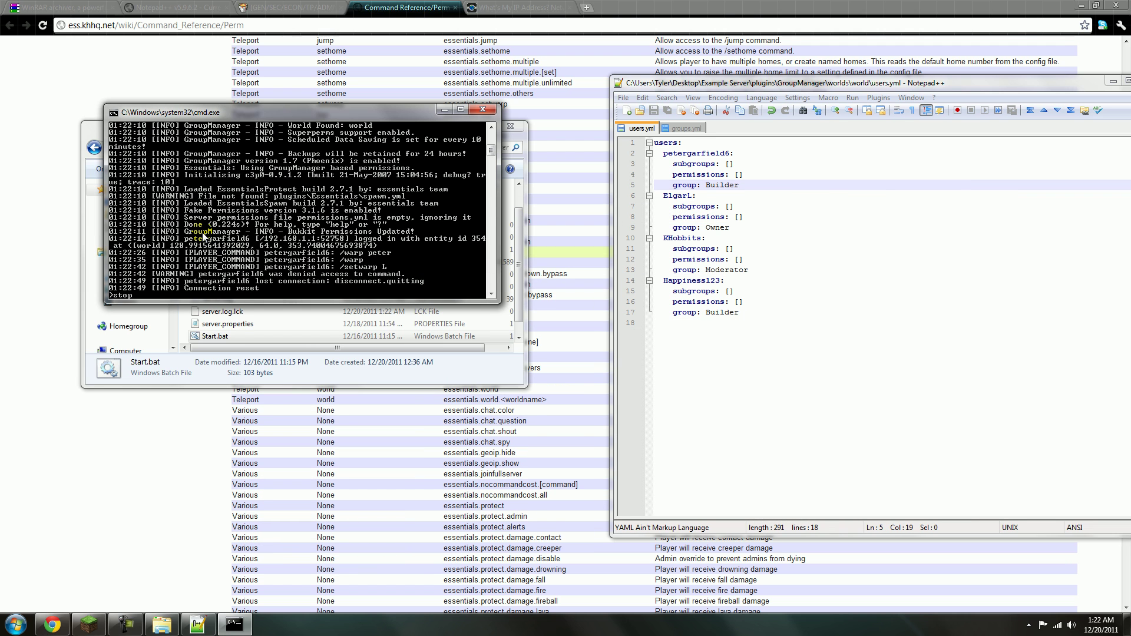
{"action": "key", "text": "Return"}
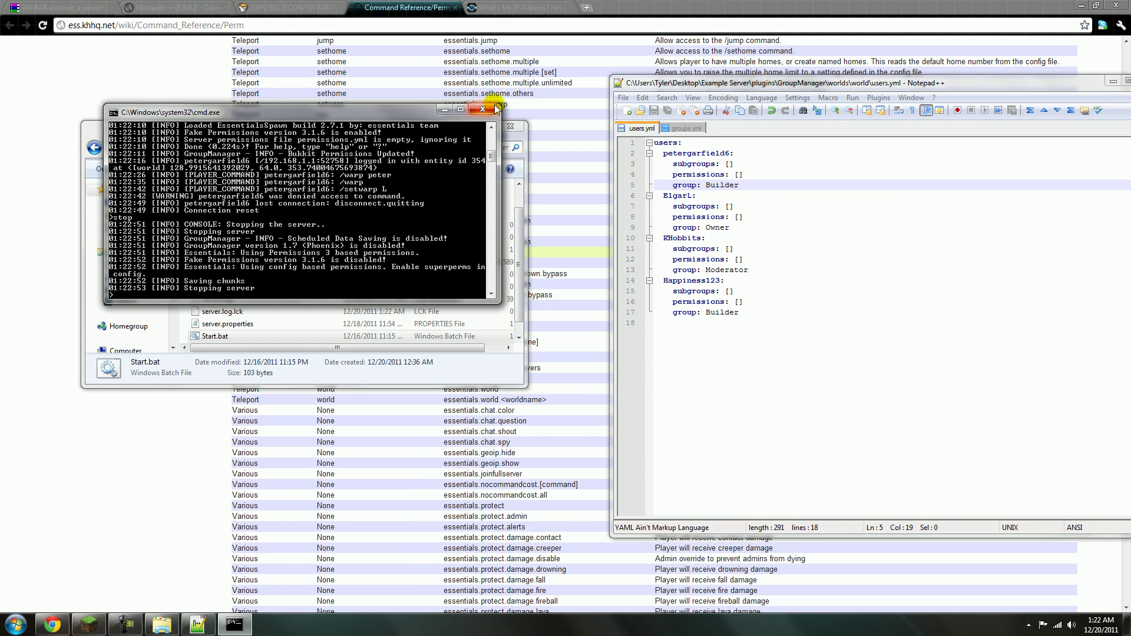
{"action": "left_click", "coordinate": [488, 110]}
Step: Locate essentials.sethome in the Chrome permissions reference, then return to users.yml in Notepad++
{"action": "left_click", "coordinate": [45, 227]}
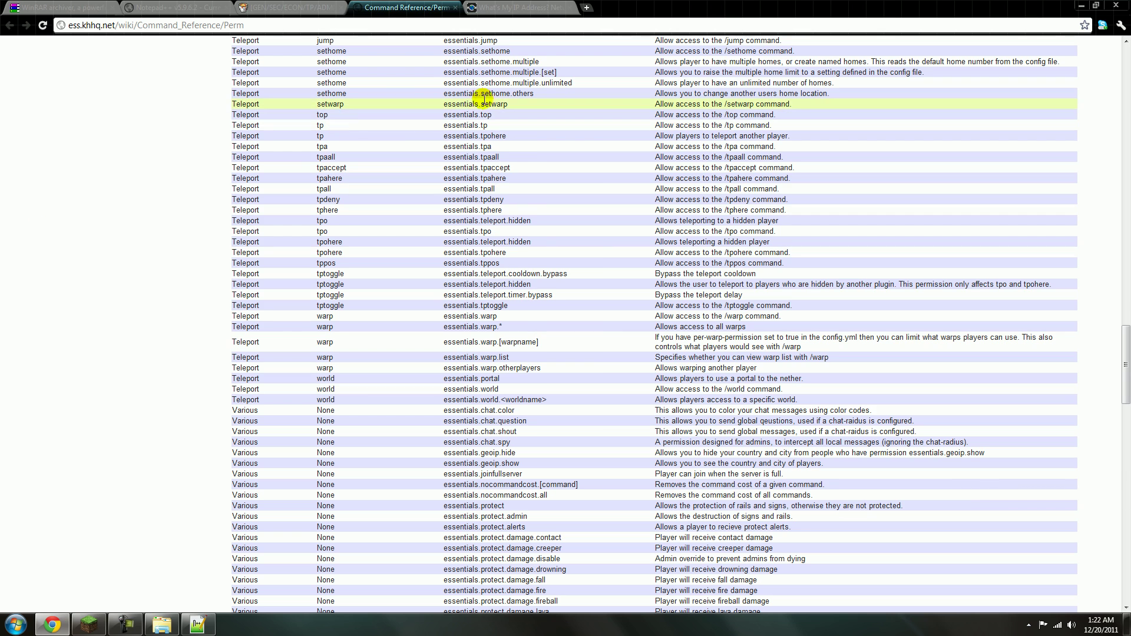
{"action": "scroll", "coordinate": [519, 101], "scroll_direction": "up", "scroll_amount": 3}
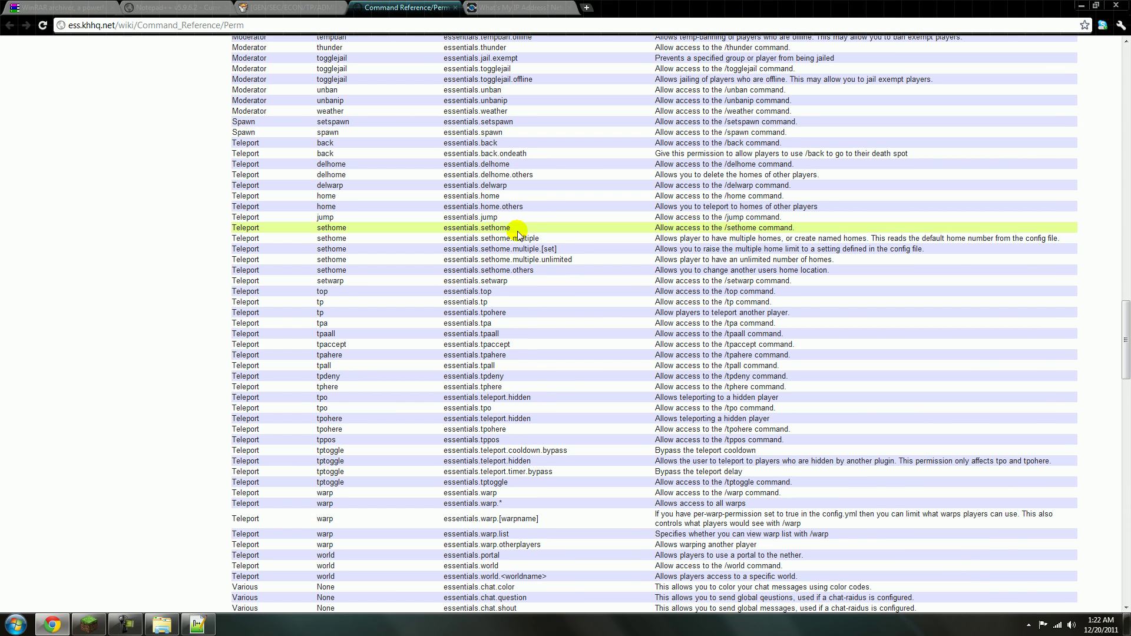
{"action": "left_click_drag", "start_coordinate": [511, 228], "coordinate": [442, 227]}
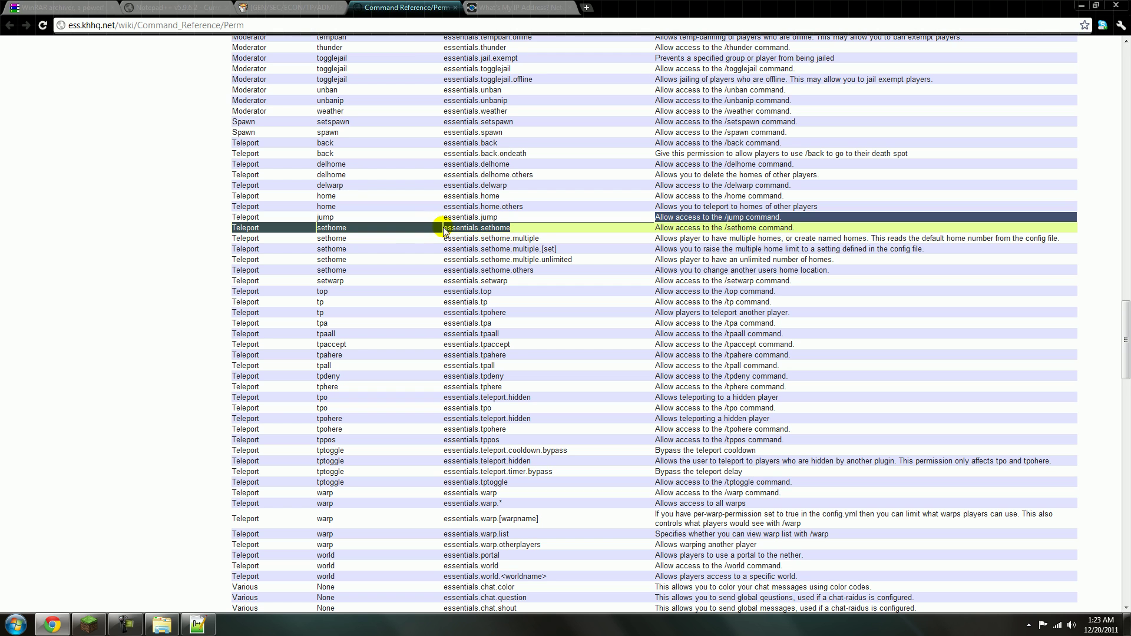
{"action": "left_click", "coordinate": [422, 295]}
{"action": "left_click", "coordinate": [198, 624]}
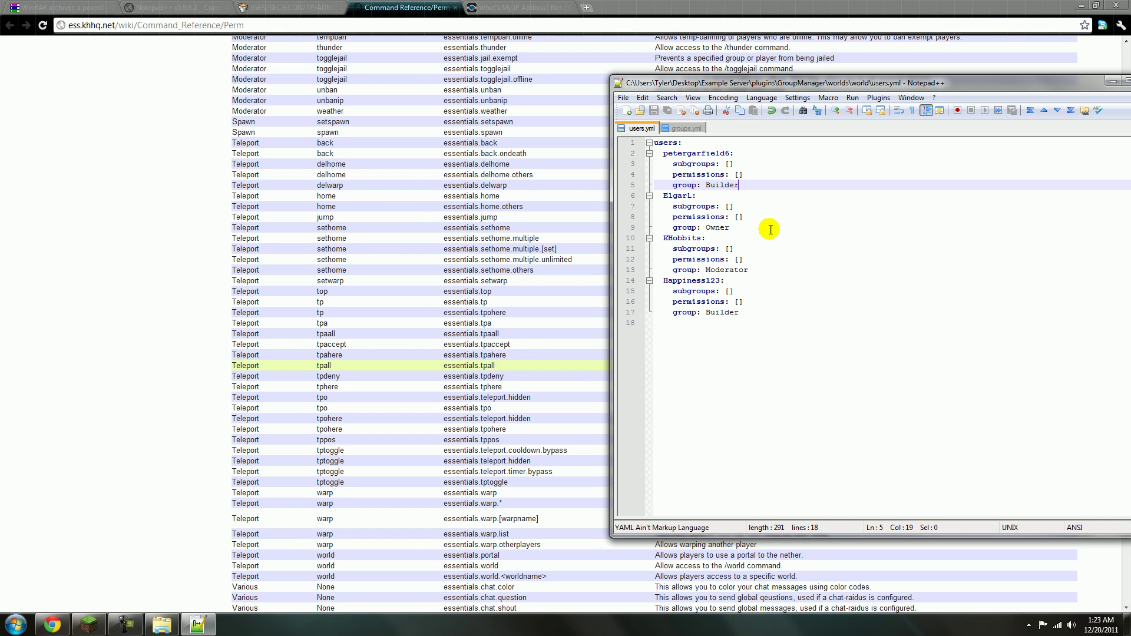
Step: Add '- essentials.sethome' below the warp permission line in groups.yml's Builder group and save
{"action": "left_click", "coordinate": [685, 128]}
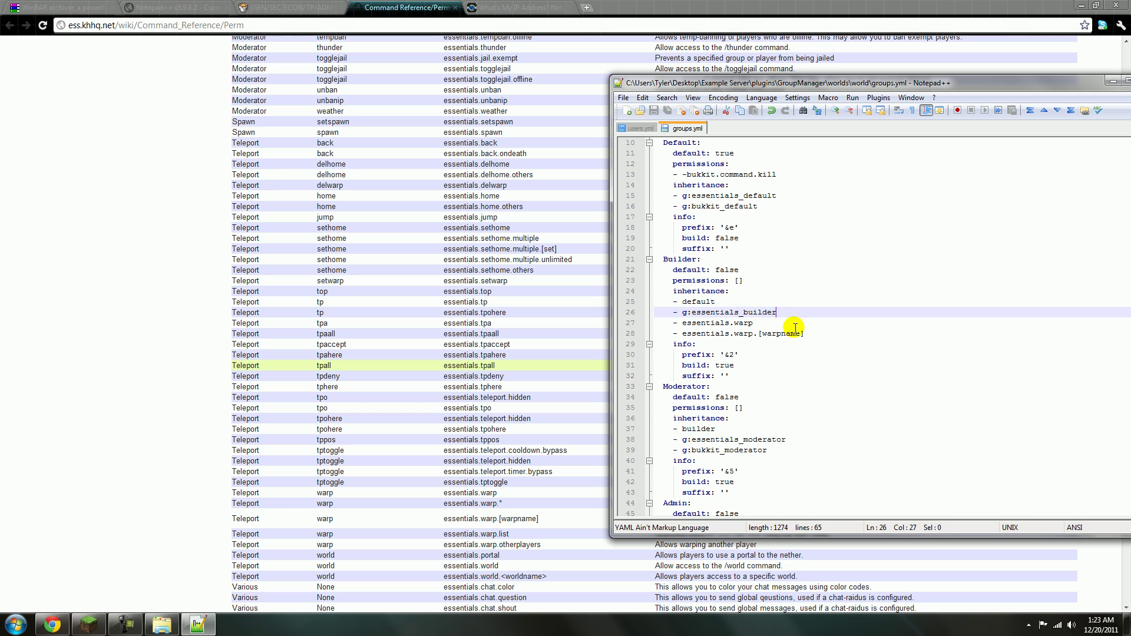
{"action": "left_click", "coordinate": [814, 334]}
{"action": "key", "text": "Return"}
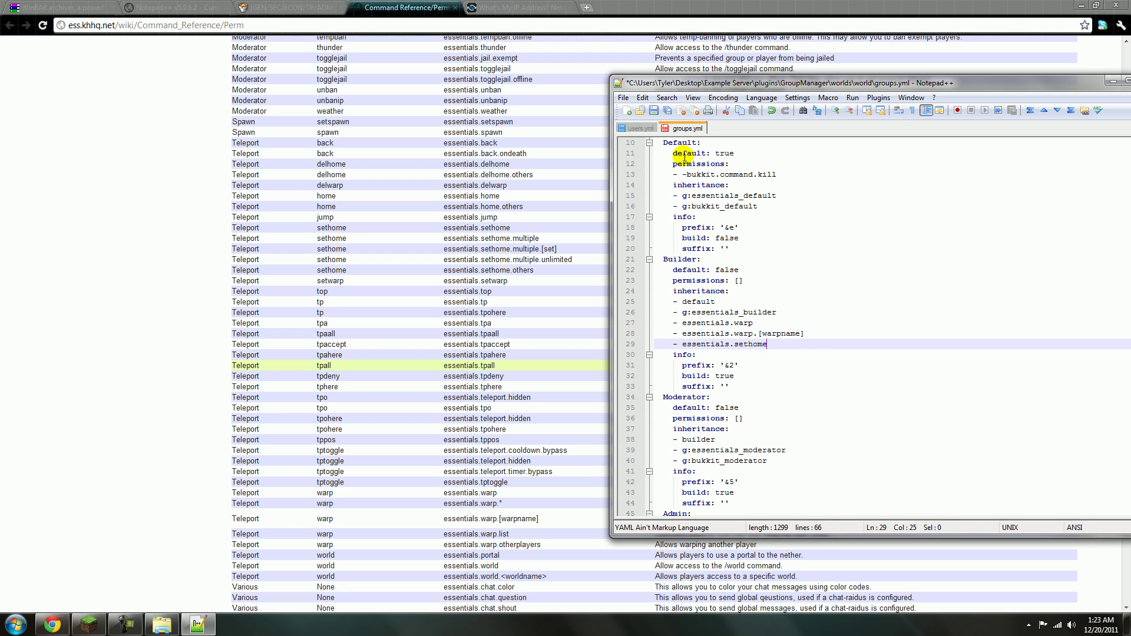
{"action": "left_click", "coordinate": [654, 111]}
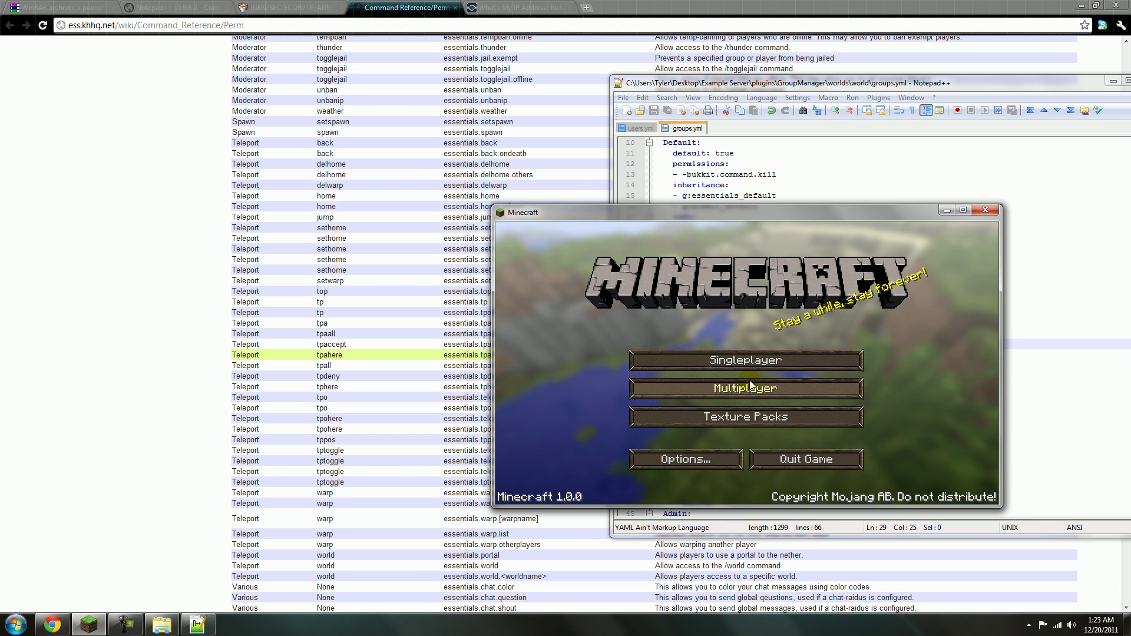
Step: Start the server from Start.bat in Example Server and join it via Multiplayer
{"action": "left_click", "coordinate": [162, 624]}
{"action": "left_click", "coordinate": [290, 328]}
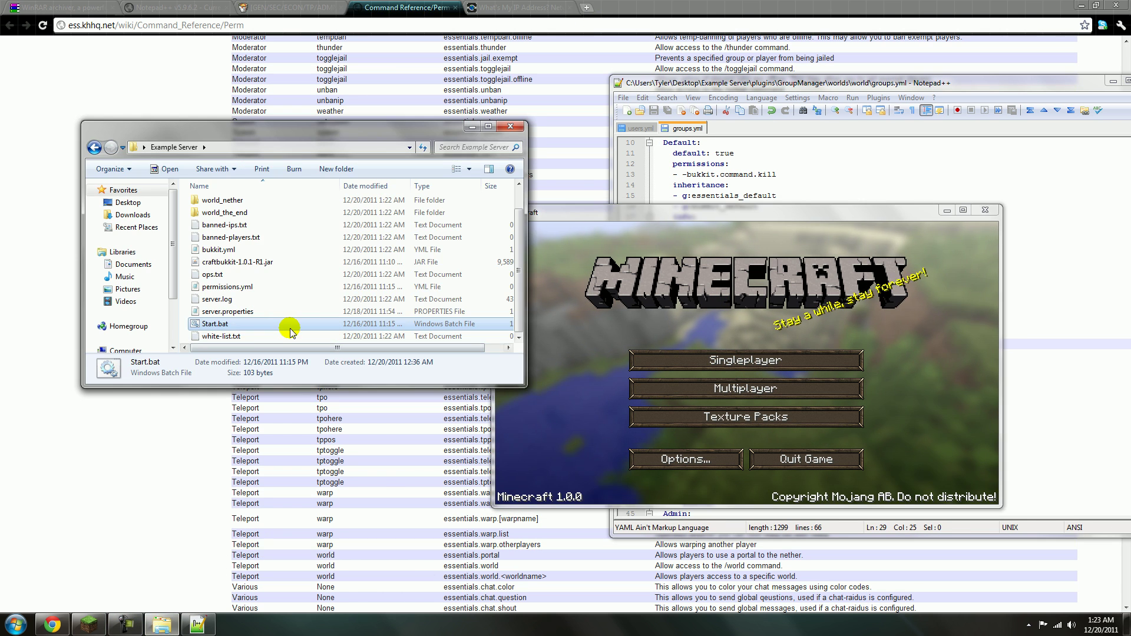
{"action": "double_click", "coordinate": [290, 331]}
{"action": "left_click", "coordinate": [745, 388]}
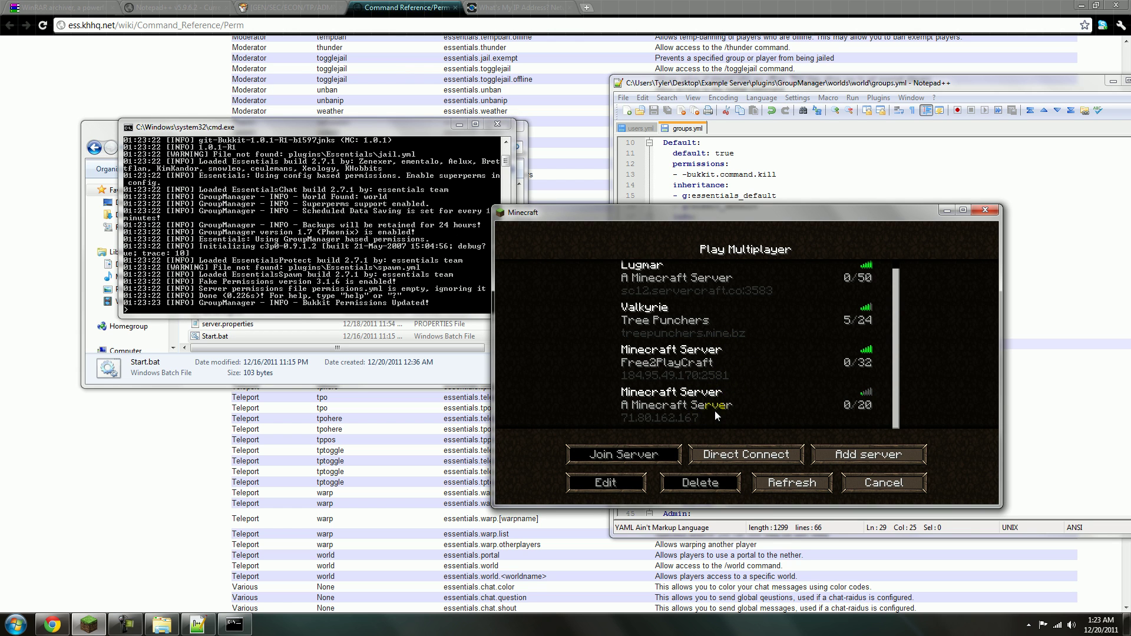
{"action": "double_click", "coordinate": [720, 383]}
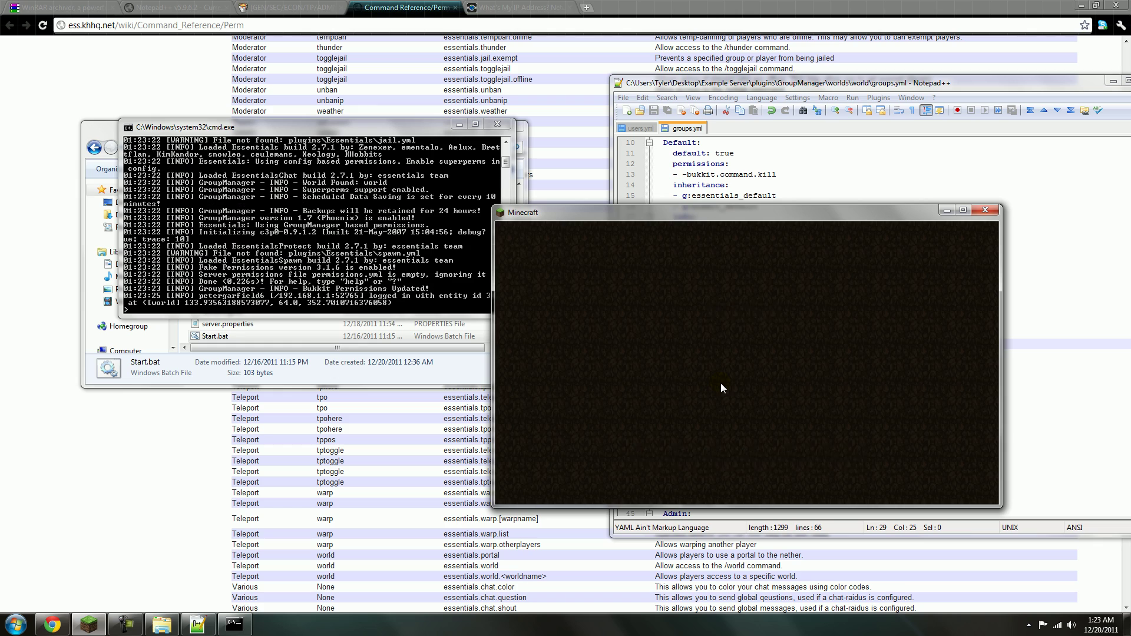
Step: Run /sethome and /home twice in chat, then bring up the game menu
{"action": "type", "text": "/sethome"}
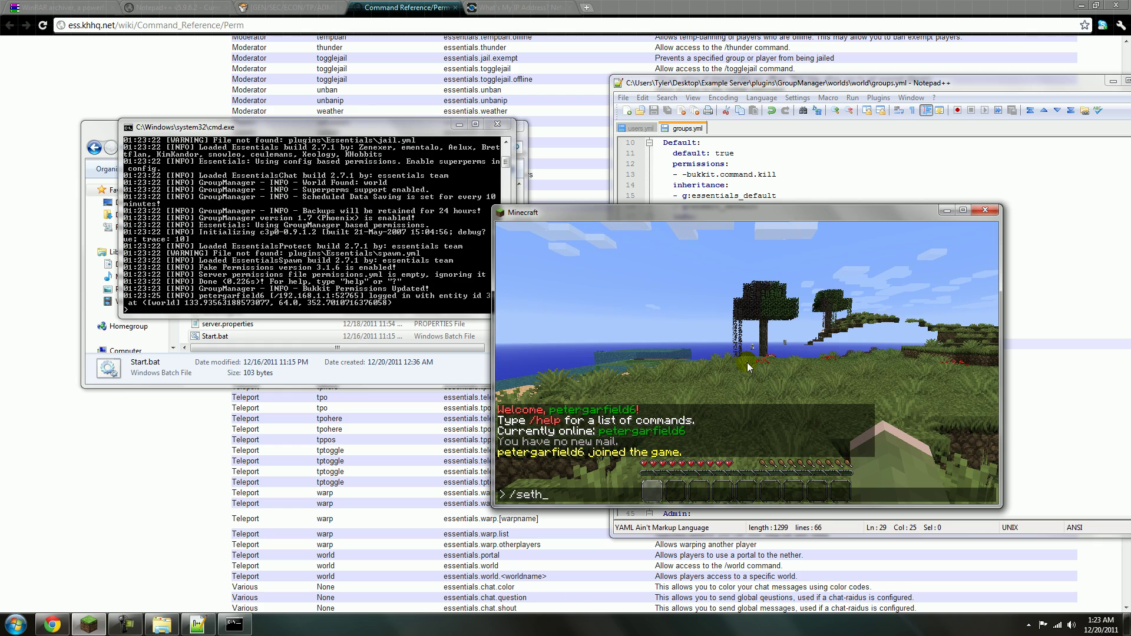
{"action": "key", "text": "Return"}
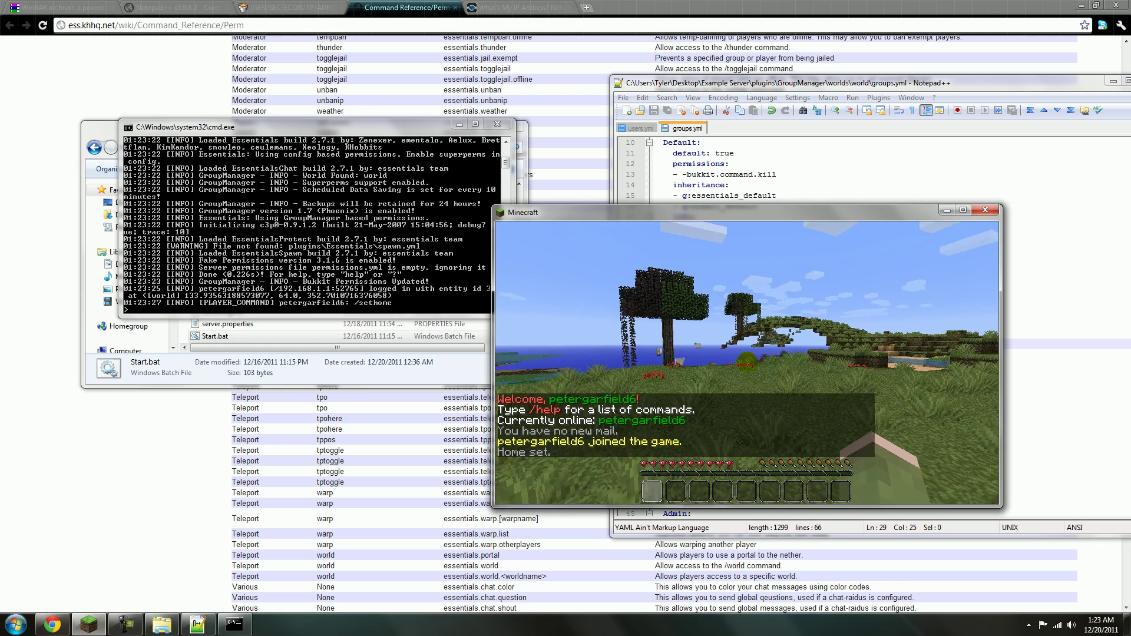
{"action": "type", "text": "/home"}
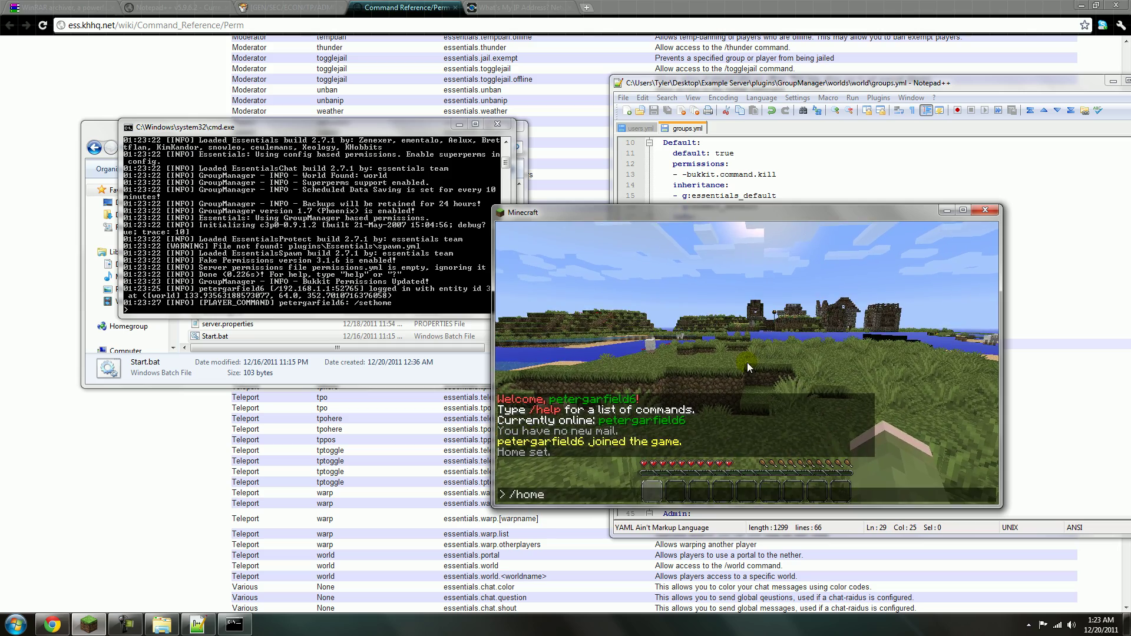
{"action": "key", "text": "Return"}
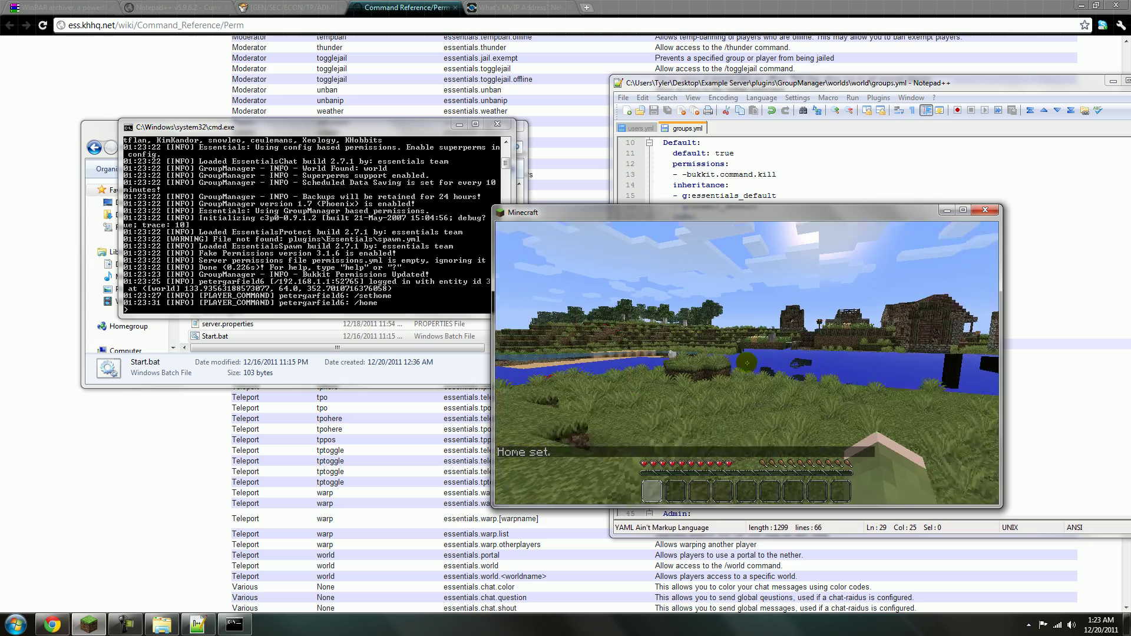
{"action": "type", "text": "t"}
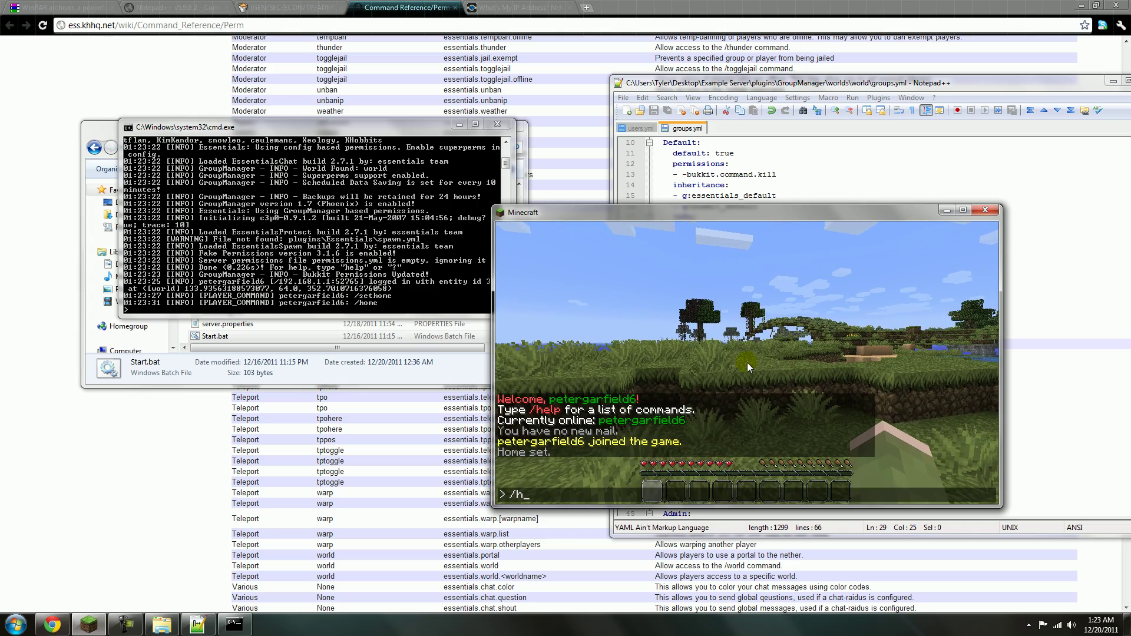
{"action": "type", "text": "/home"}
{"action": "key", "text": "Return"}
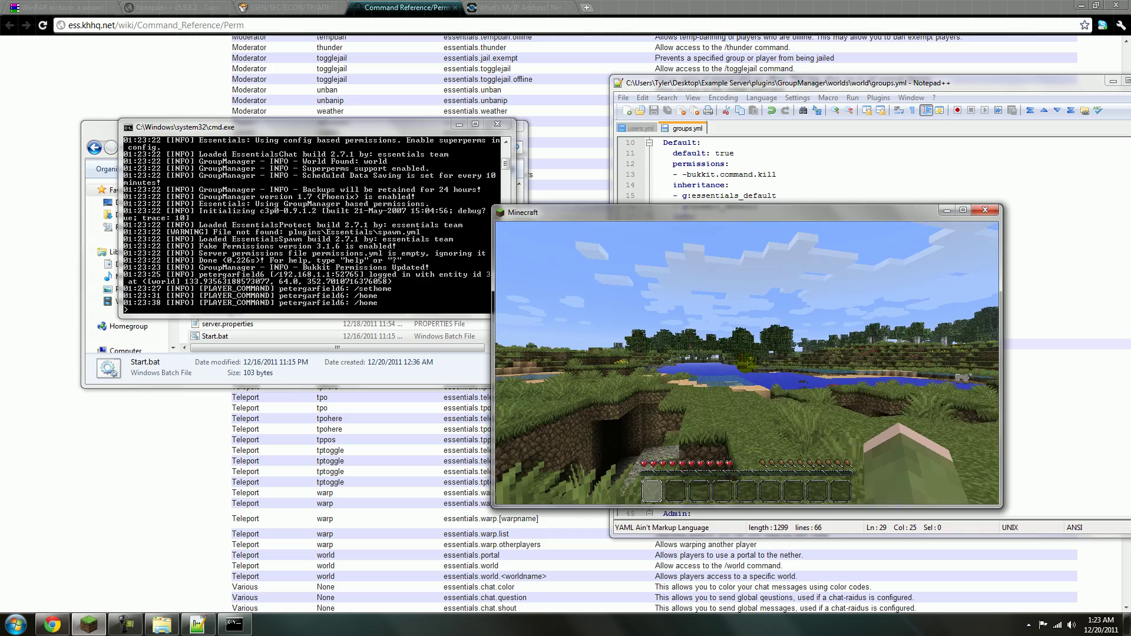
{"action": "key", "text": "Escape"}
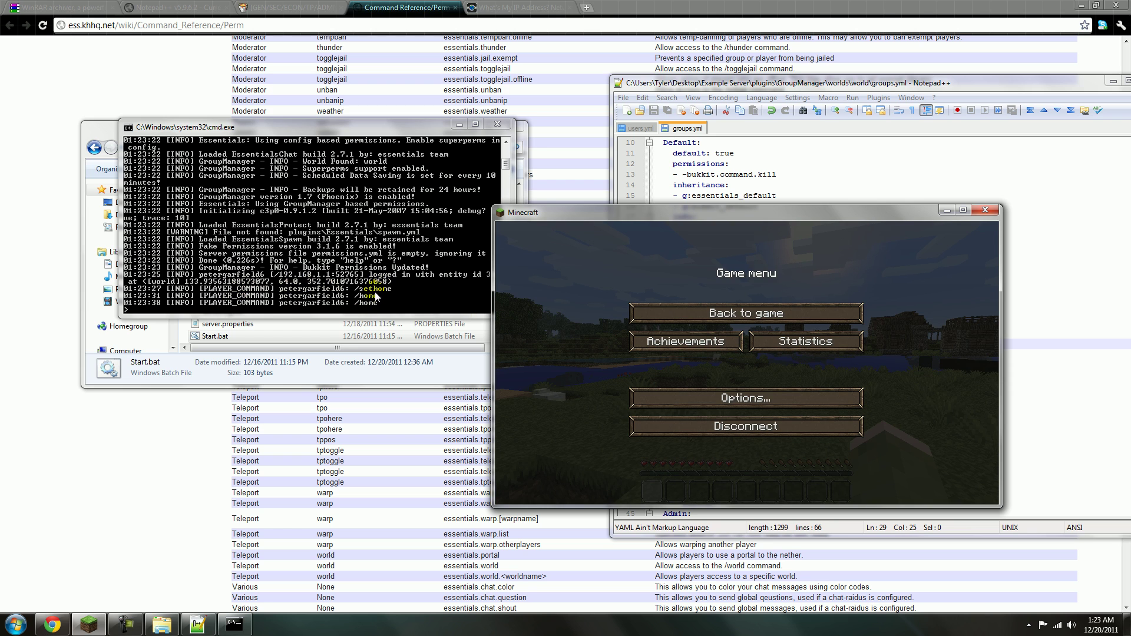
Step: Stop the server with the stop command and close its console
{"action": "left_click", "coordinate": [322, 272]}
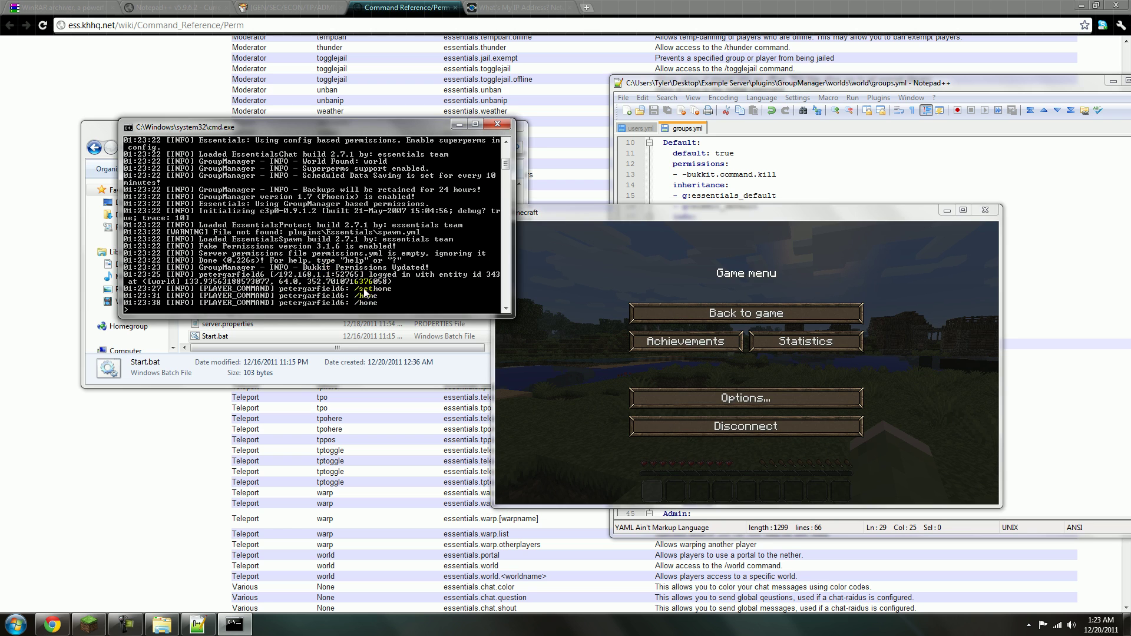
{"action": "type", "text": "stop"}
{"action": "key", "text": "Return"}
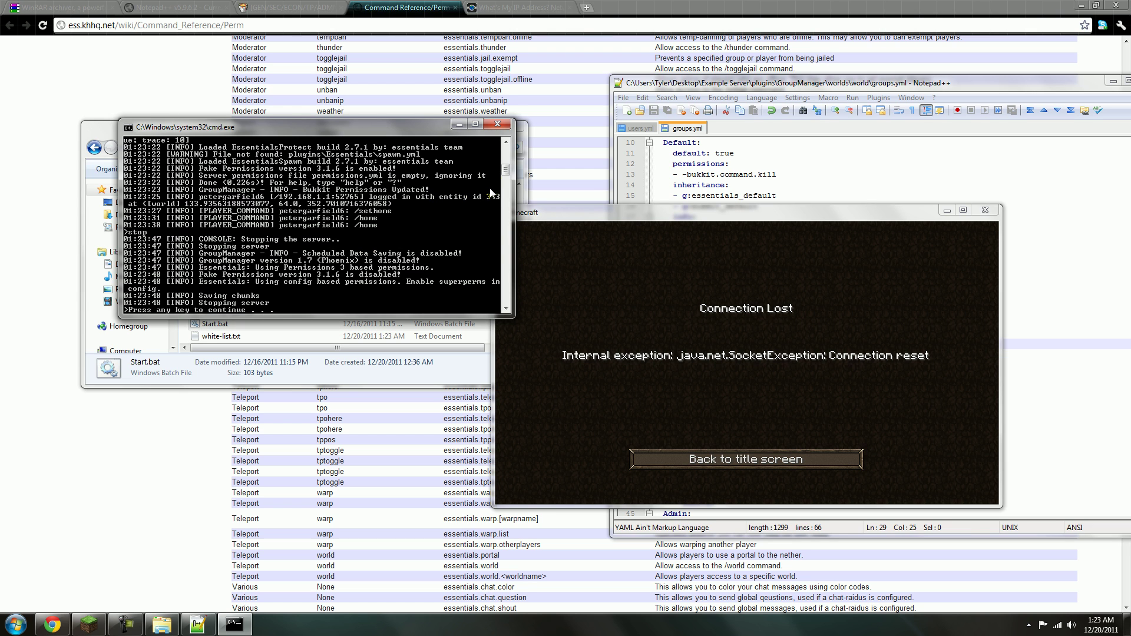
{"action": "left_click", "coordinate": [498, 124]}
Step: Return Minecraft to the title screen, minimize it, and move the Notepad++ window left
{"action": "left_click", "coordinate": [748, 460]}
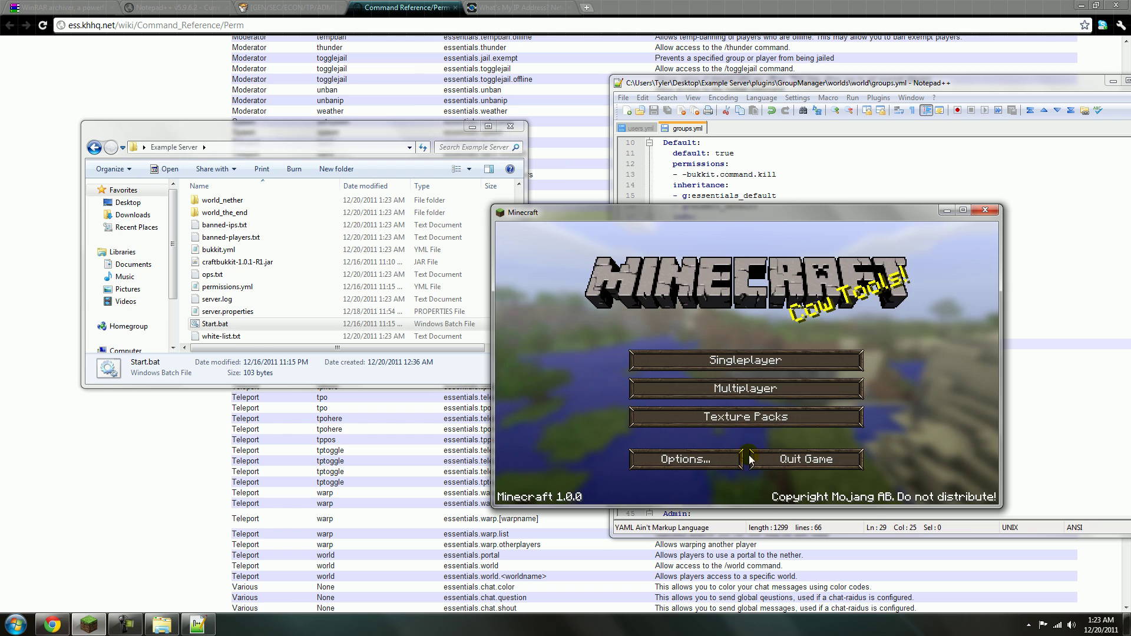
{"action": "left_click", "coordinate": [947, 211]}
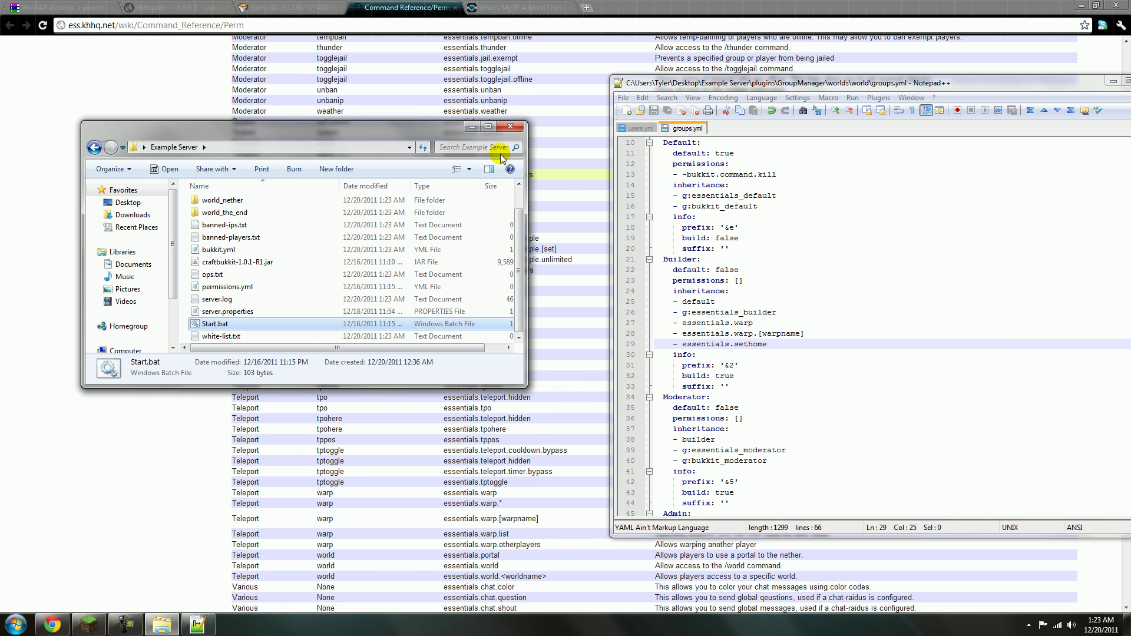
{"action": "scroll", "coordinate": [817, 305], "scroll_direction": "up", "scroll_amount": 1}
{"action": "left_click", "coordinate": [817, 305]}
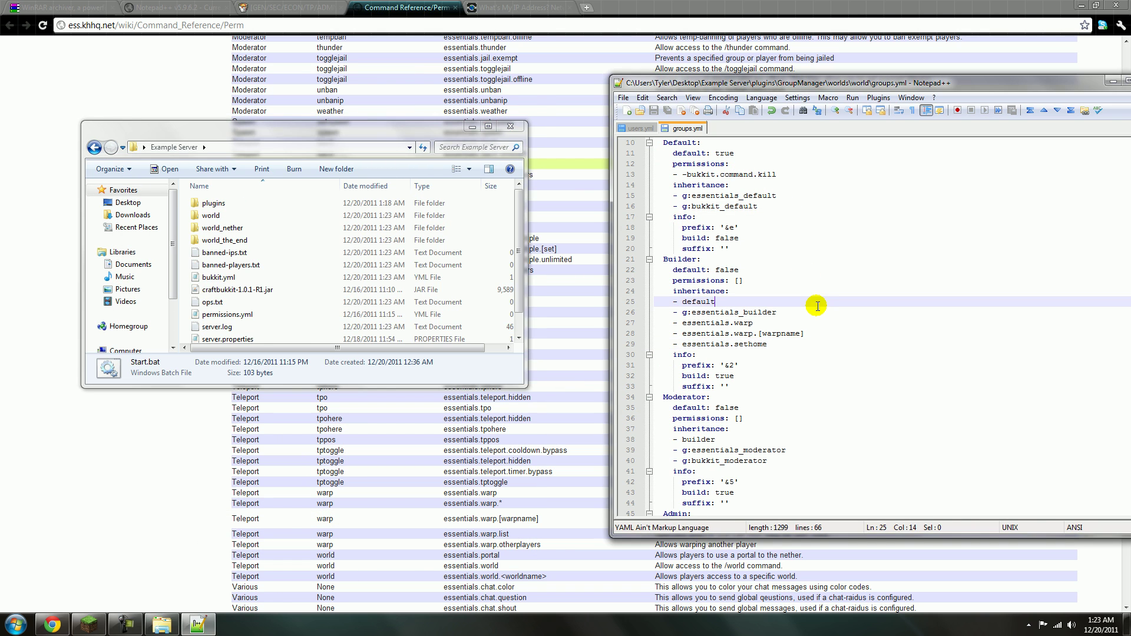
{"action": "scroll", "coordinate": [817, 300], "scroll_direction": "up", "scroll_amount": 3}
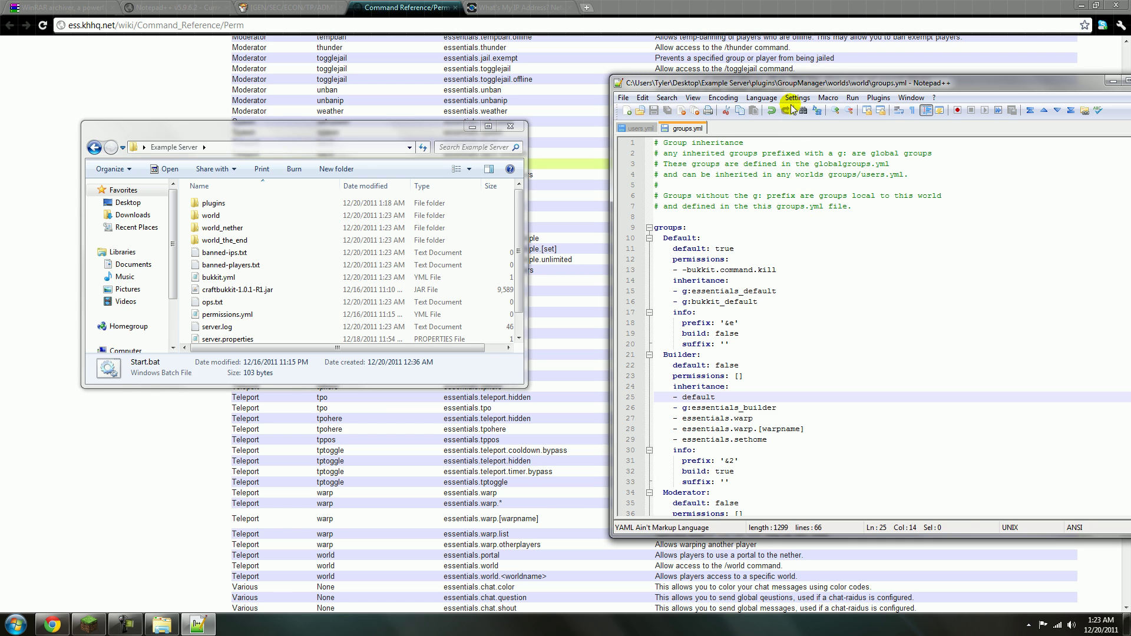
{"action": "left_click_drag", "start_coordinate": [800, 87], "coordinate": [673, 89]}
Step: Browse to plugins > Essentials > warps and open peter.yml with Edit with Notepad++
{"action": "double_click", "coordinate": [215, 204]}
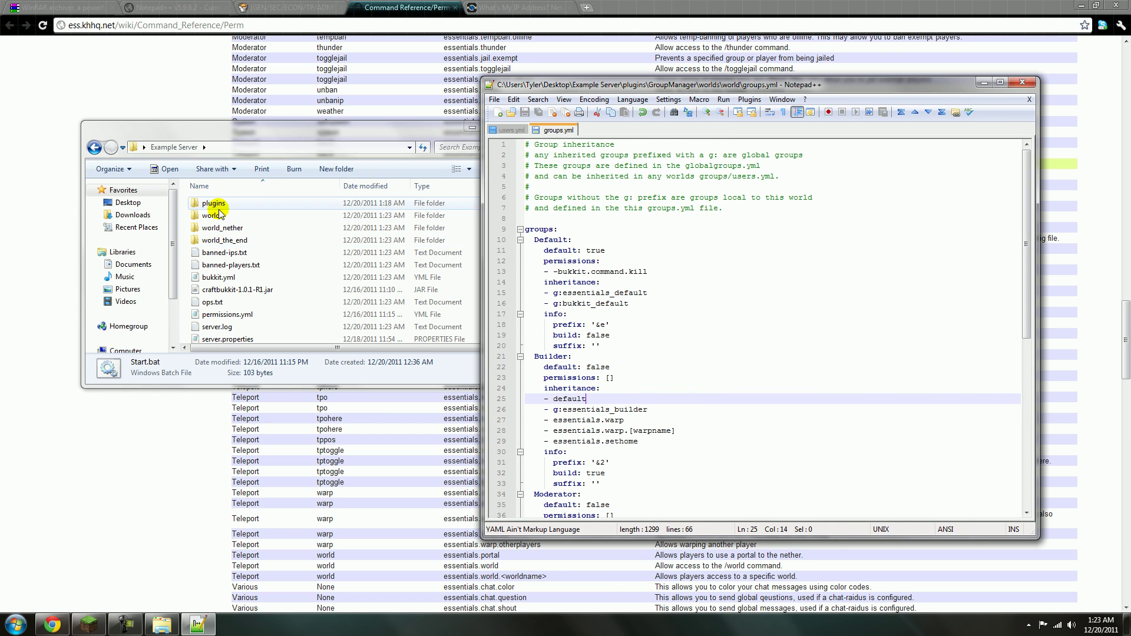
{"action": "double_click", "coordinate": [217, 205]}
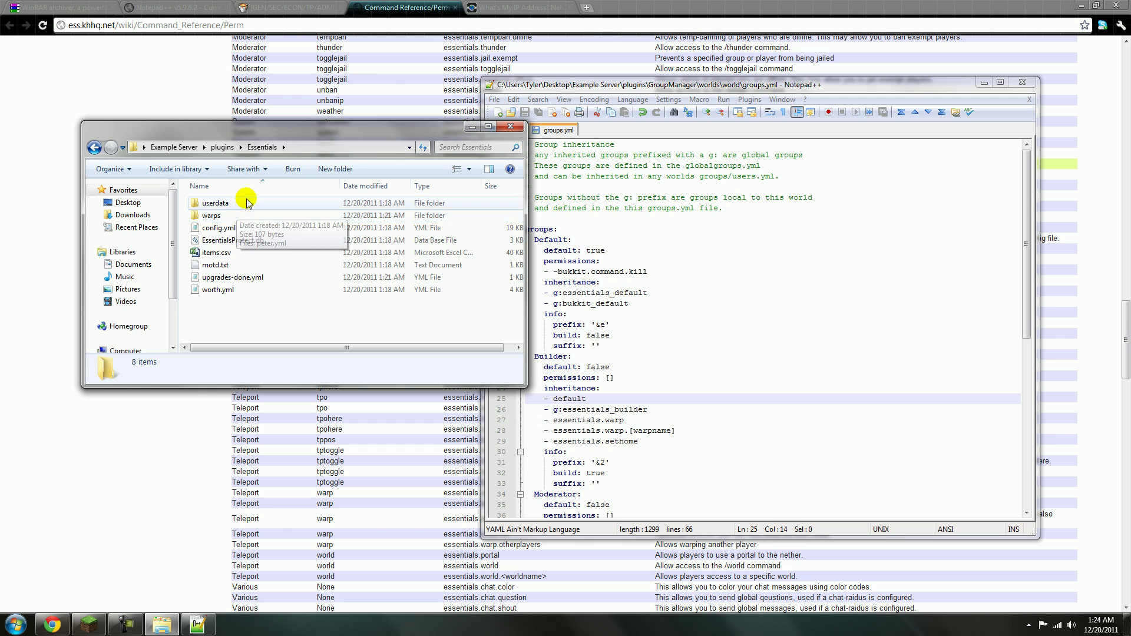
{"action": "double_click", "coordinate": [246, 202]}
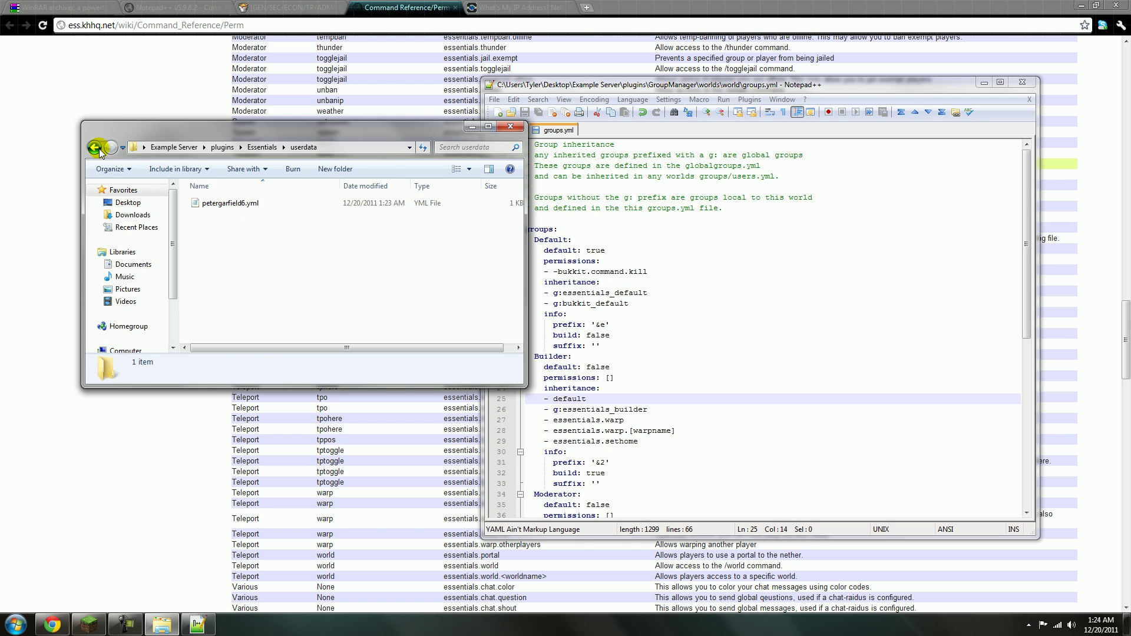
{"action": "left_click", "coordinate": [94, 147]}
{"action": "double_click", "coordinate": [218, 213]}
{"action": "right_click", "coordinate": [222, 206]}
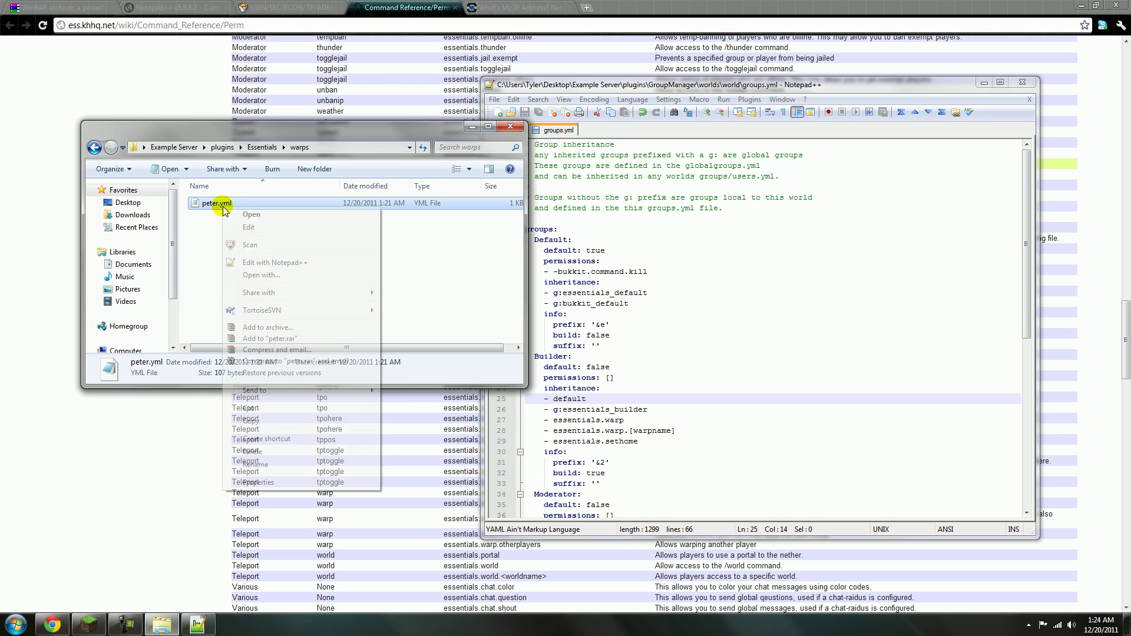
{"action": "left_click", "coordinate": [296, 261]}
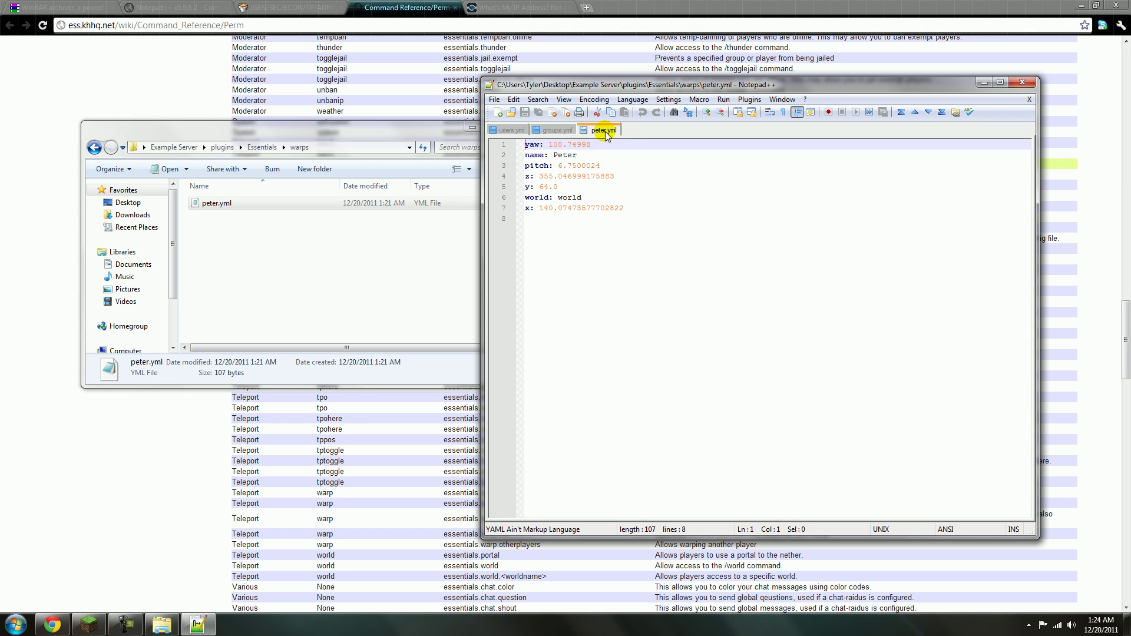